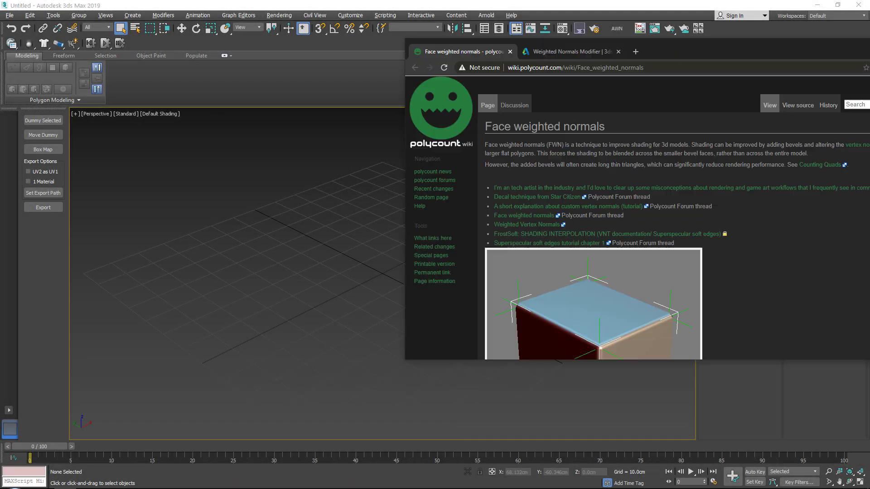
Step: Maximize the Polycount wiki page and read through its Face weighted normals article, including the FWN Tools section
key(super+Up)
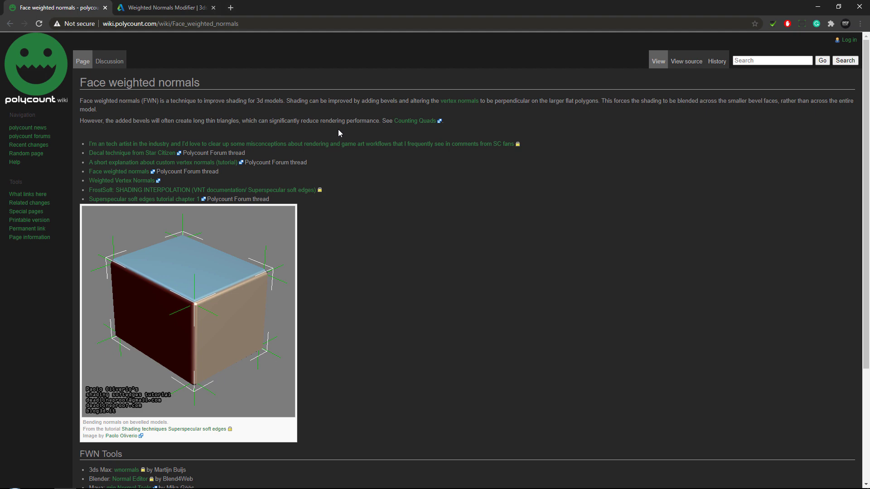
scroll(501, 259, down, 3)
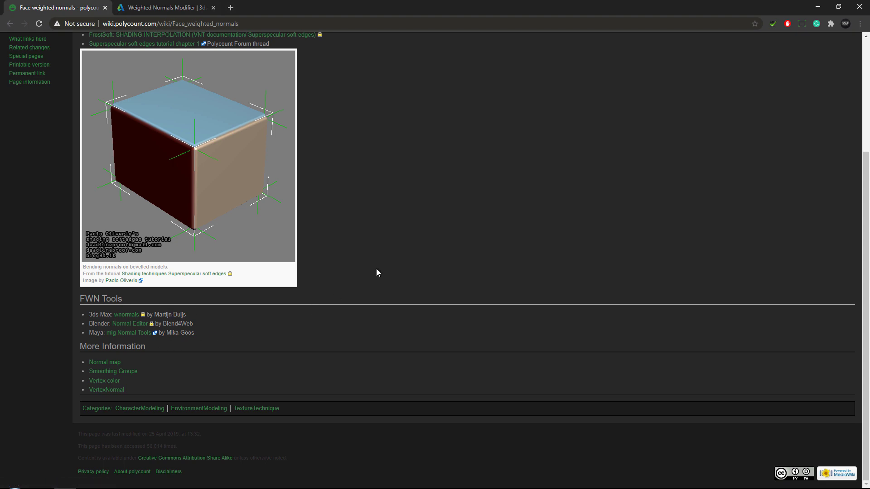
scroll(376, 272, up, 3)
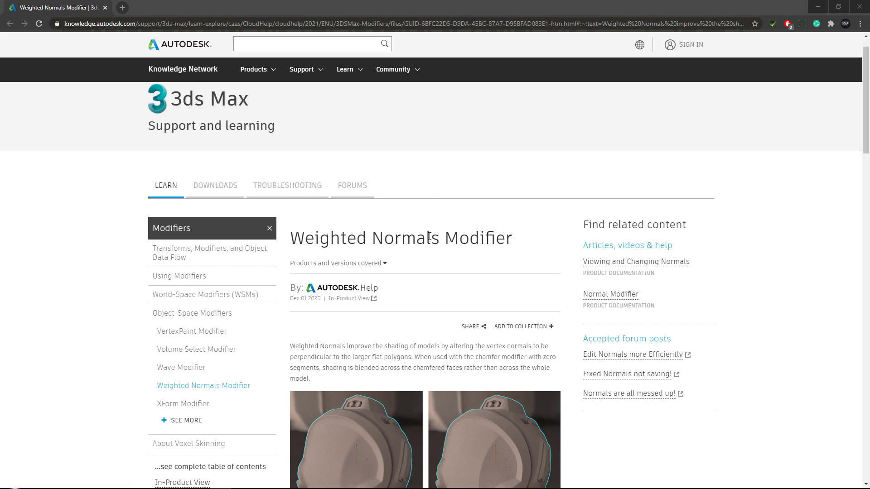
Step: Review the Autodesk help page on the Weighted Normals modifier, covering the helmet comparison images, interface and parameter descriptions
click(449, 381)
scroll(442, 356, down, 6)
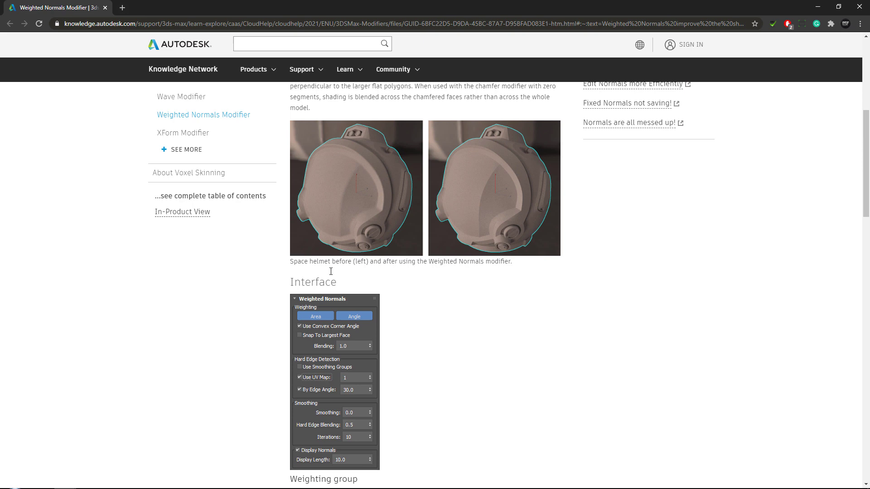
scroll(371, 297, down, 2)
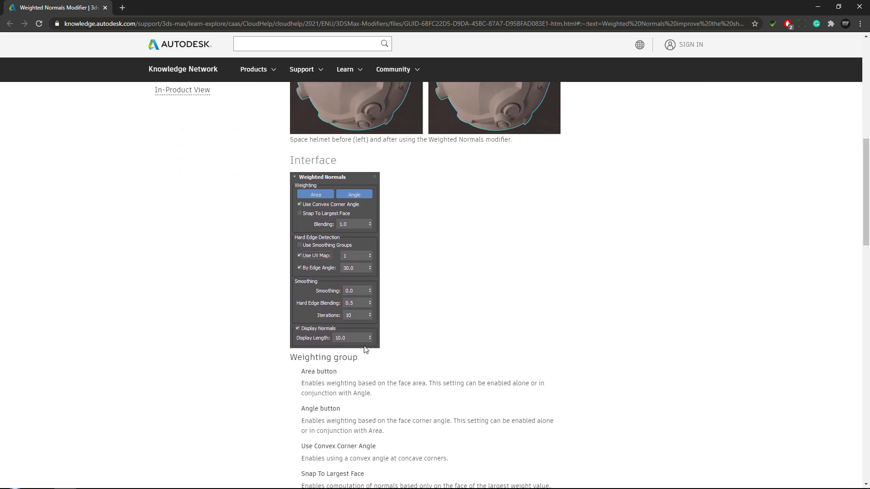
scroll(367, 344, down, 10)
scroll(367, 338, up, 19)
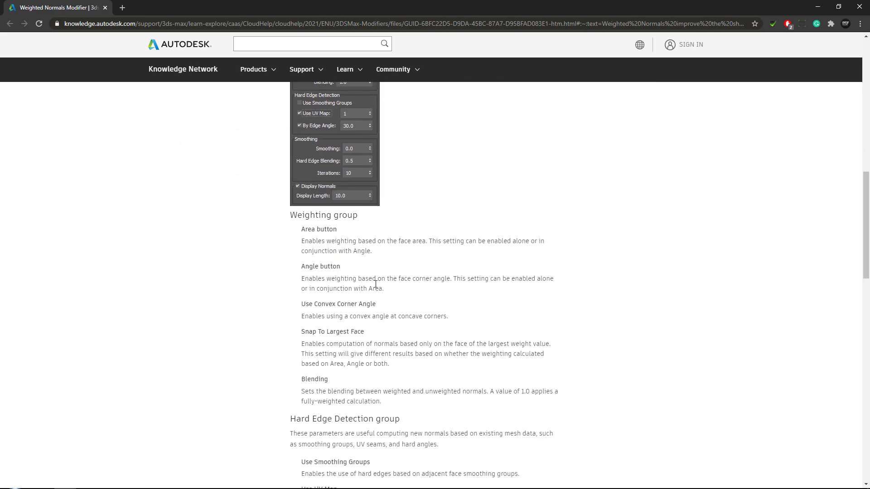
scroll(382, 262, down, 3)
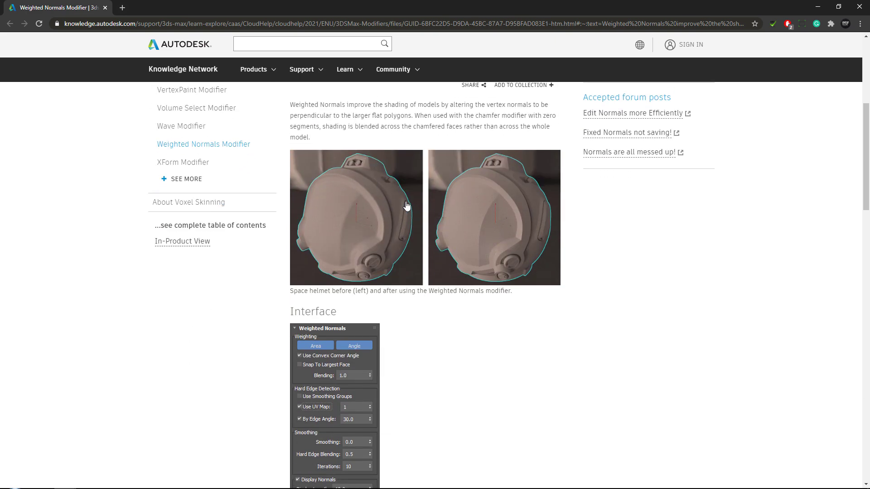
scroll(406, 206, up, 3)
drag(305, 148, 513, 147)
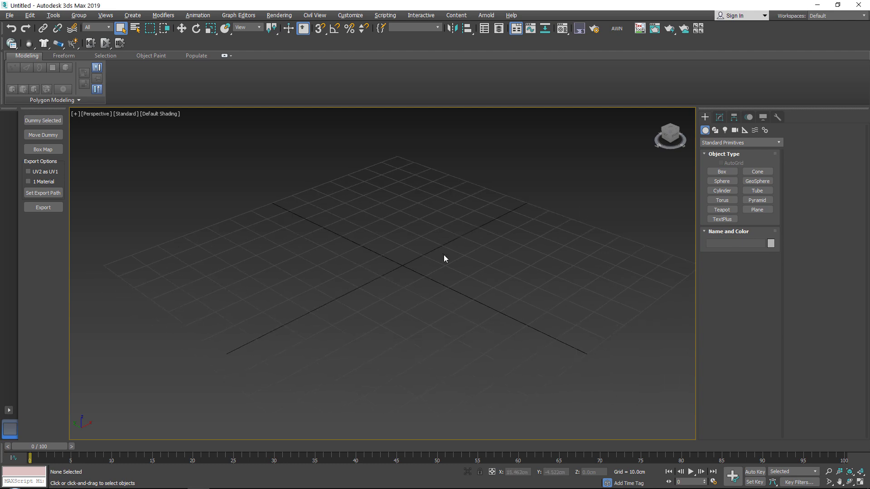
scroll(442, 254, up, 4)
scroll(432, 256, down, 5)
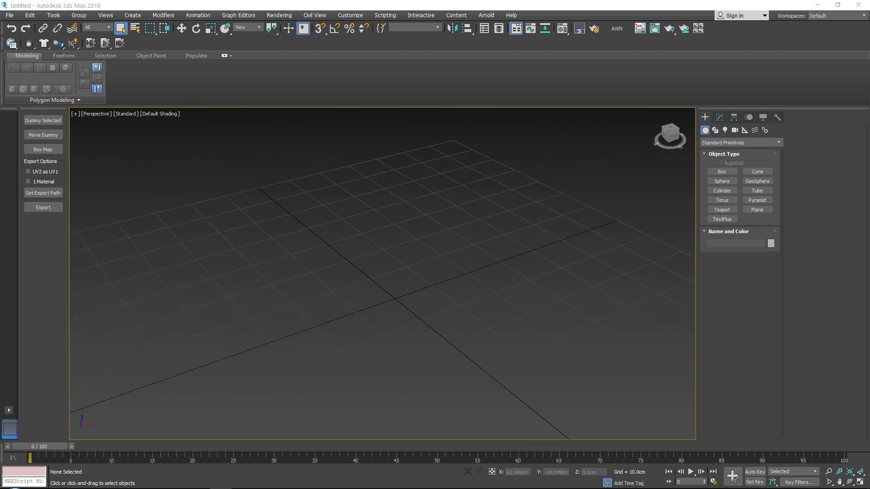
Step: Switch to the browser and review the Improved Face Weighted Normals script page on ScriptSpot down to its download links
key(alt+Tab)
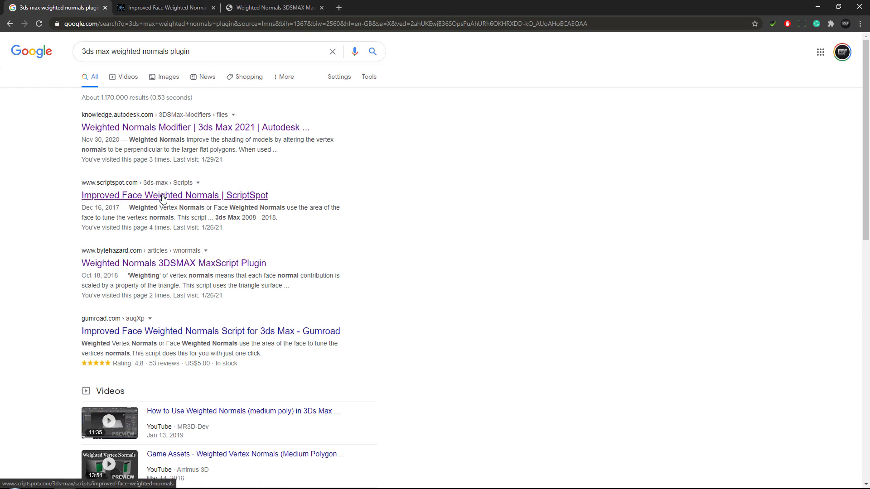
click(165, 8)
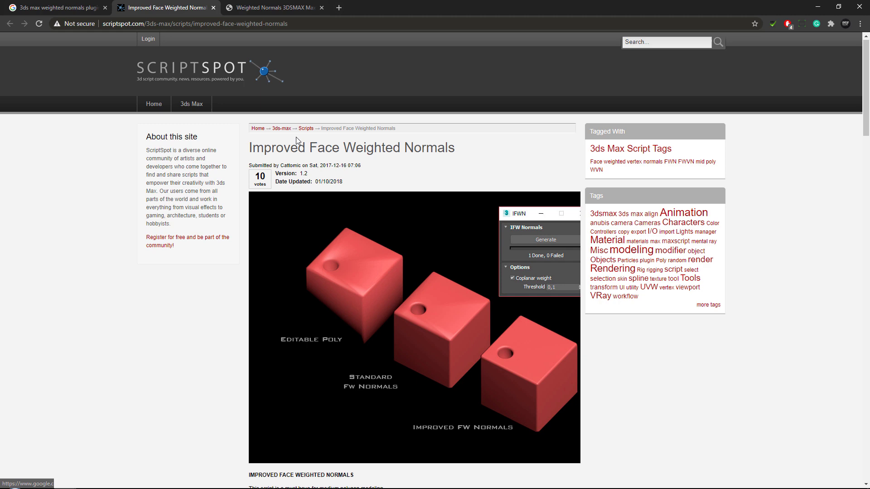
scroll(467, 174, down, 4)
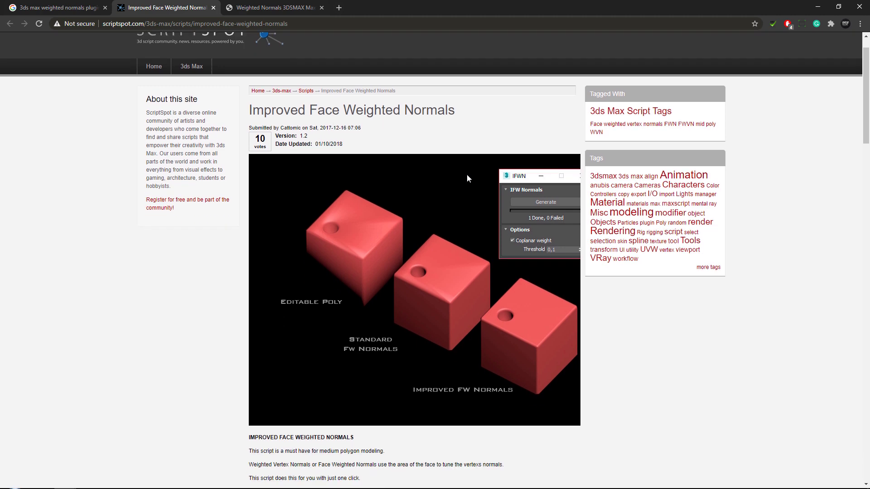
scroll(416, 245, down, 5)
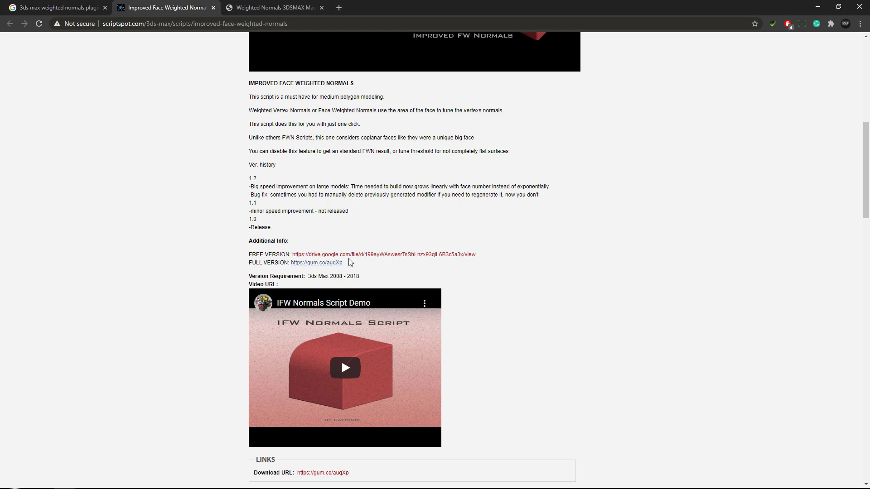
Step: Review the bytehazard page for the Weighted Normals 3DSMAX MaxScript plugin, including its shading illustration and usage instructions
key(ctrl+Tab)
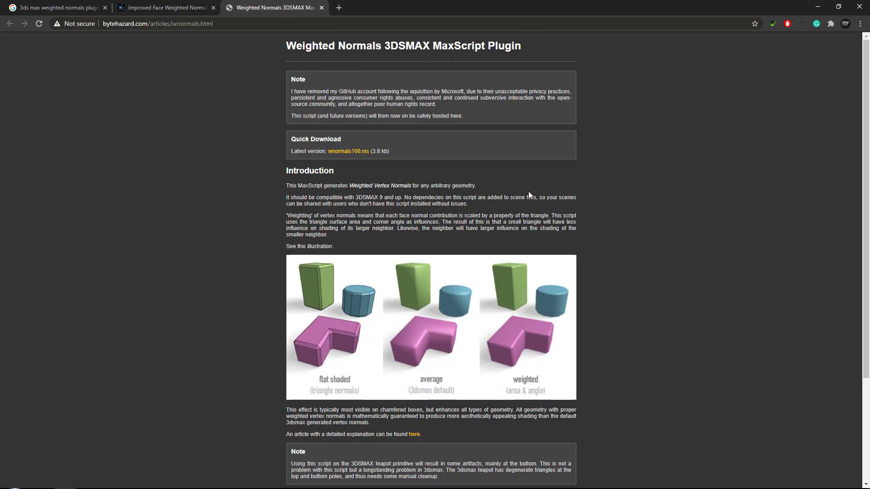
scroll(529, 194, down, 3)
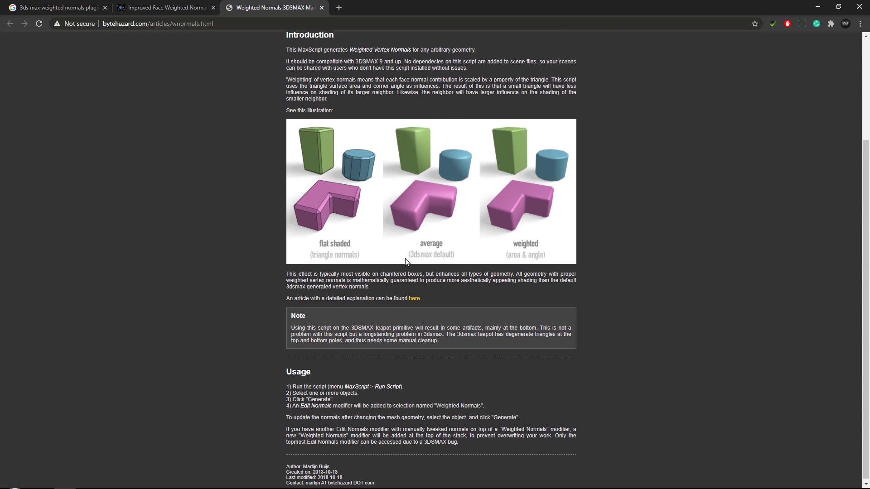
scroll(417, 218, up, 3)
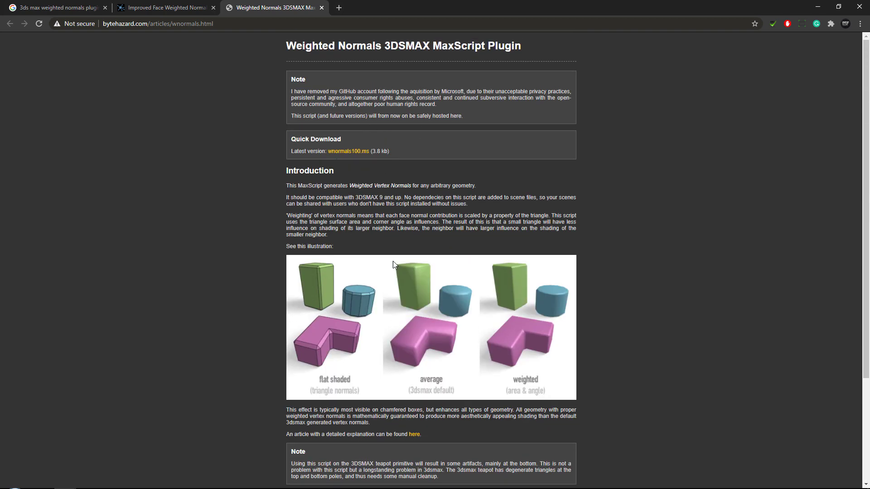
click(196, 5)
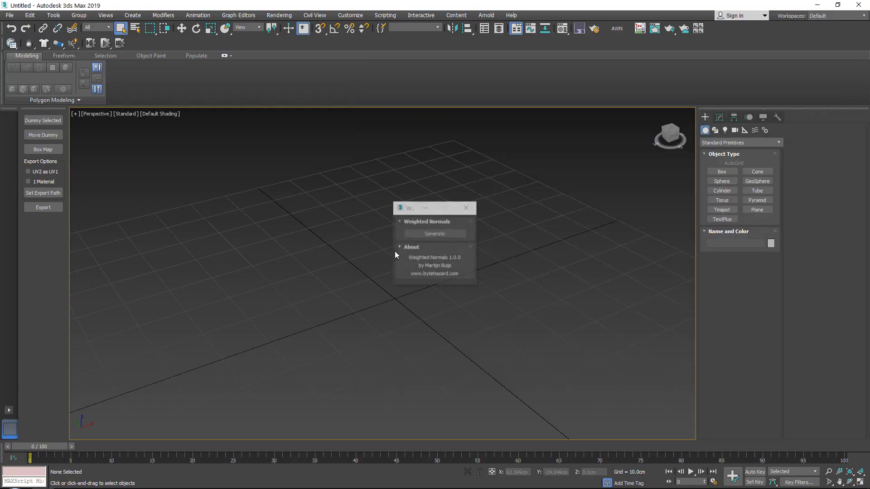
Step: Move the Weighted Normals script window aside and create a box about 20.3 cm wide and 21.1 cm high at the grid centre
drag(402, 208, 88, 242)
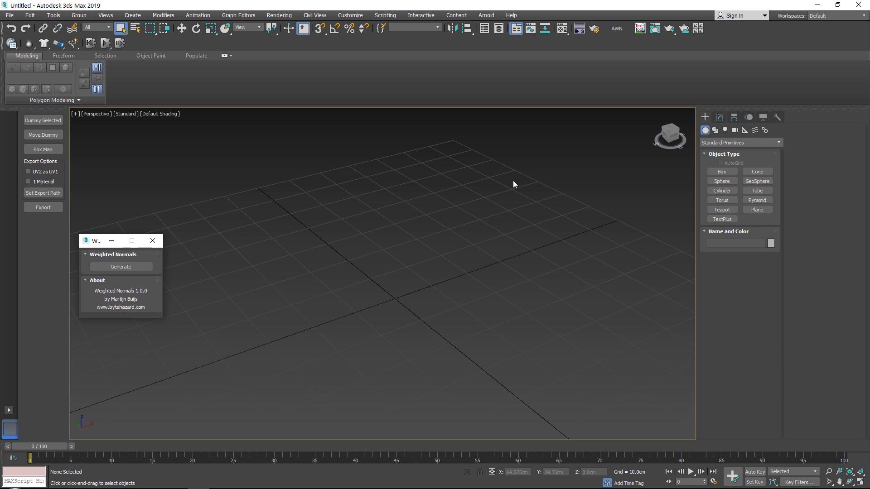
middle_drag(475, 247, 444, 263)
scroll(473, 227, up, 3)
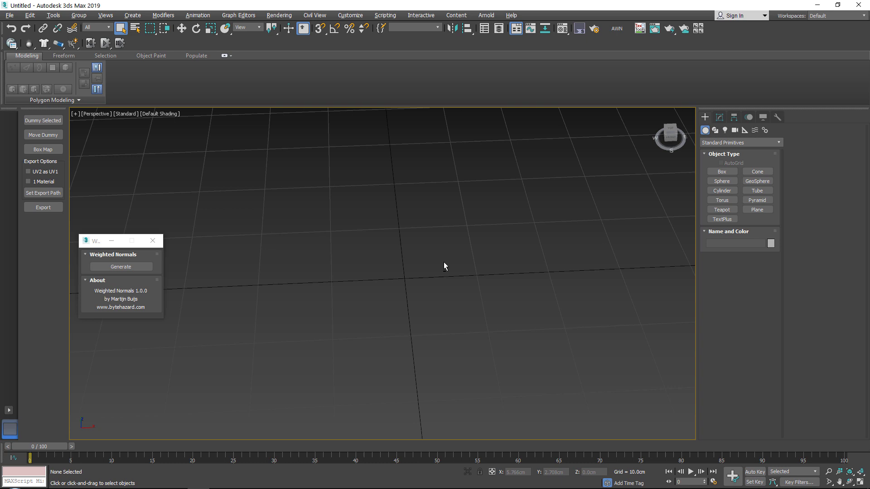
click(733, 171)
mouse_move(329, 232)
mouse_down()
mouse_move(490, 338)
mouse_move(490, 329)
mouse_up()
click(542, 183)
right_click(542, 183)
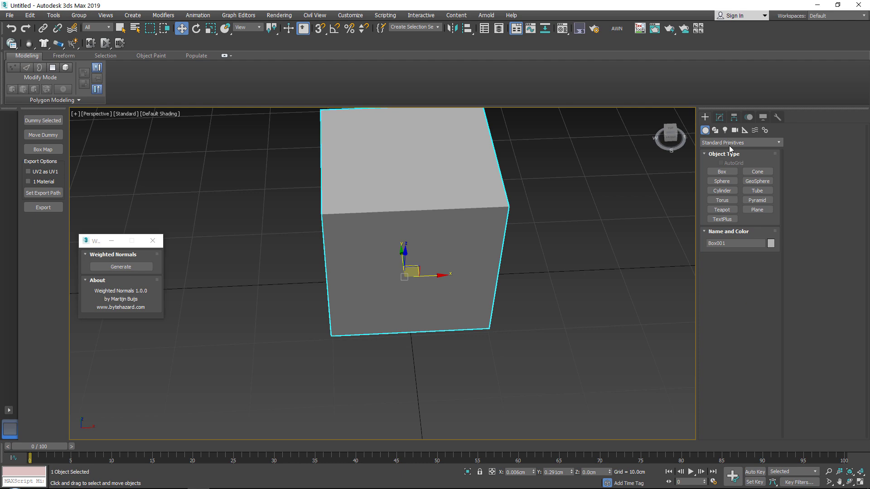
Step: Set the box's length, width and height to 20 cm each
click(719, 117)
double_click(750, 345)
text(20)
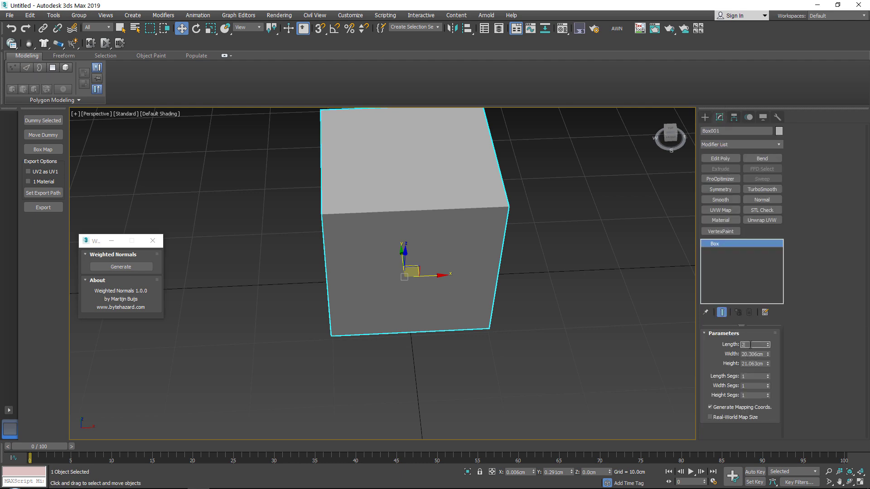
key(Tab)
text(20)
key(Tab)
text(20)
key(Return)
Step: Turn on Edged Faces display in the perspective viewport and select the box
alt+middle_drag(424, 220, 453, 194)
click(146, 117)
click(167, 115)
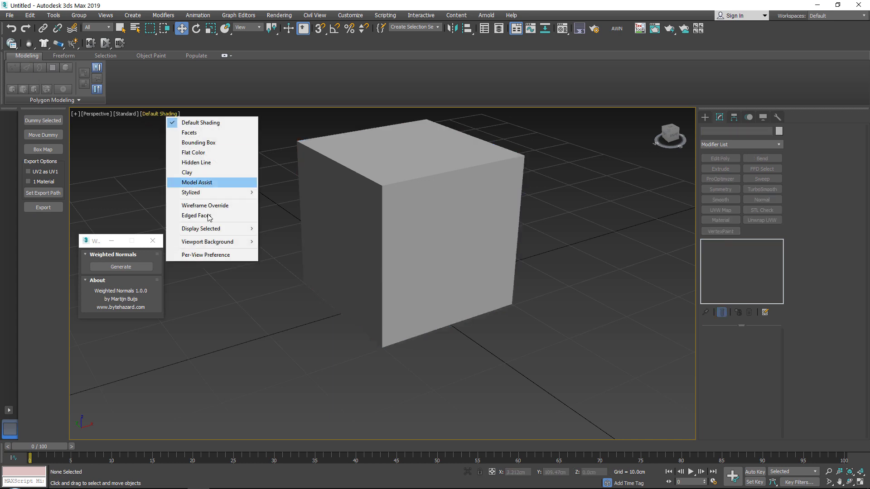
click(200, 218)
scroll(377, 206, up, 3)
click(377, 206)
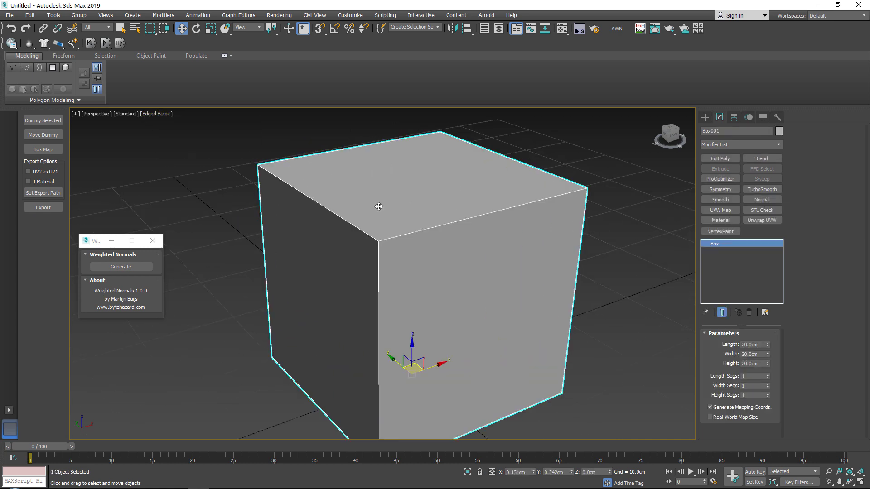
Step: Add an Edit Normals modifier to the box
middle_drag(451, 258, 440, 241)
middle_drag(422, 198, 366, 221)
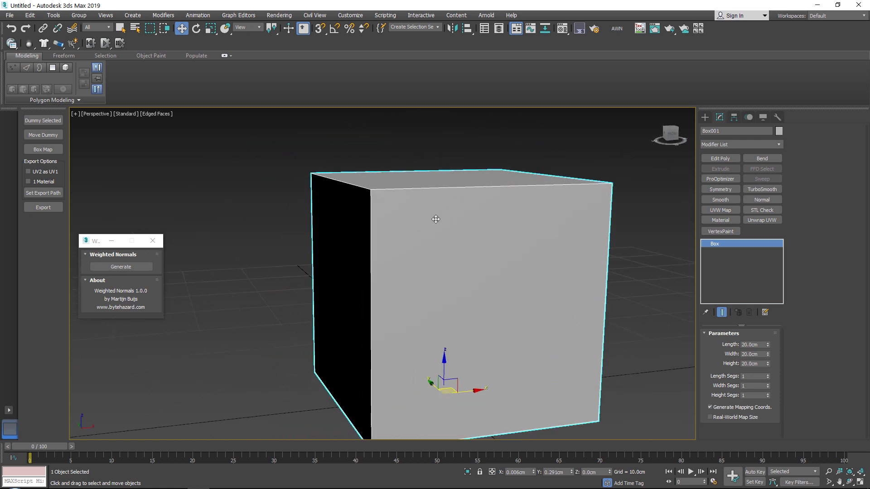
alt+middle_drag(494, 204, 507, 214)
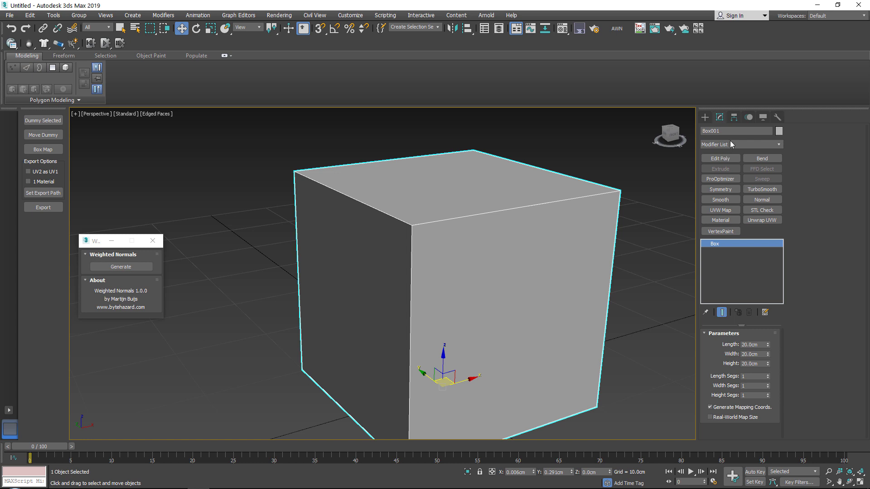
click(725, 143)
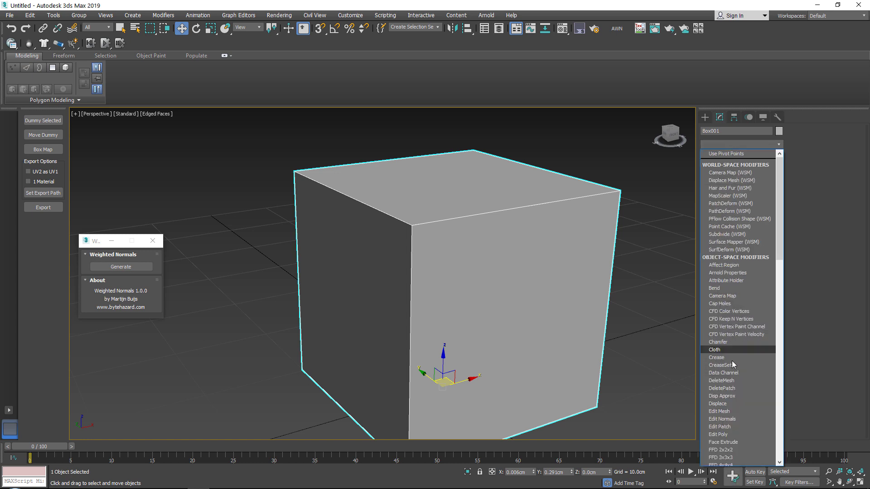
scroll(732, 399, down, 1)
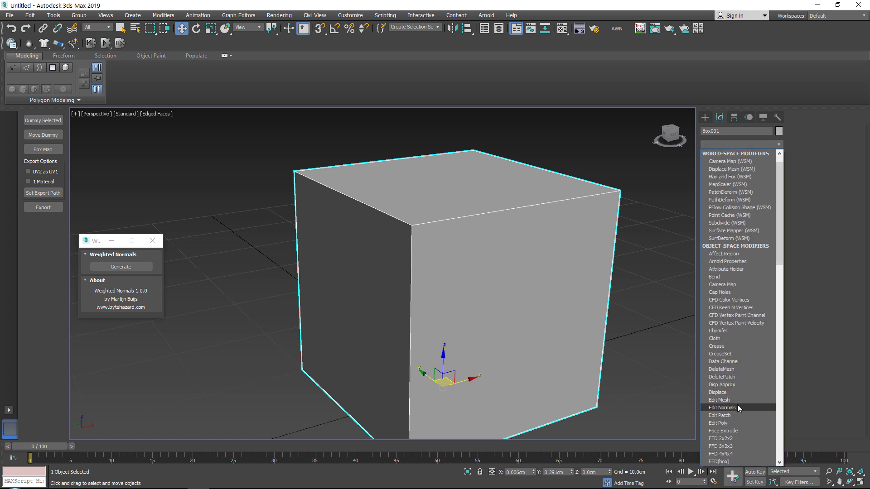
click(737, 408)
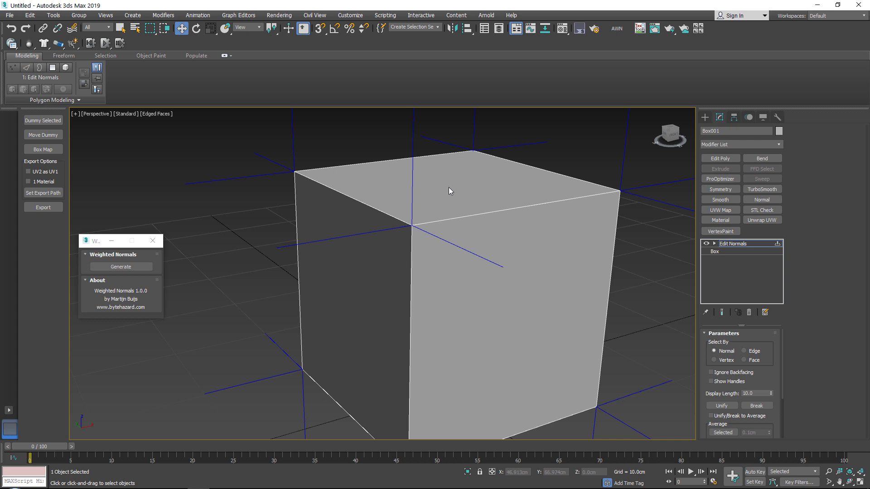
Step: Examine the vertex normals at the box's corners and delete the Edit Normals modifier
scroll(448, 244, down, 3)
middle_drag(460, 175, 427, 270)
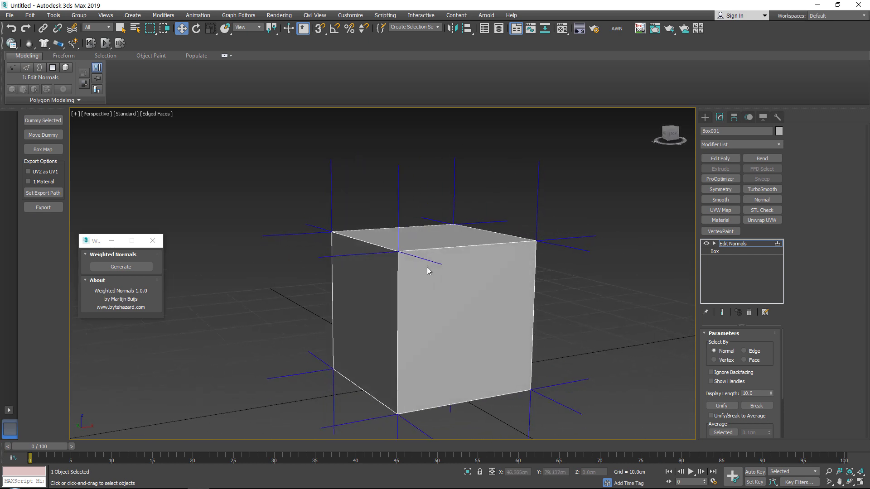
scroll(399, 264, up, 4)
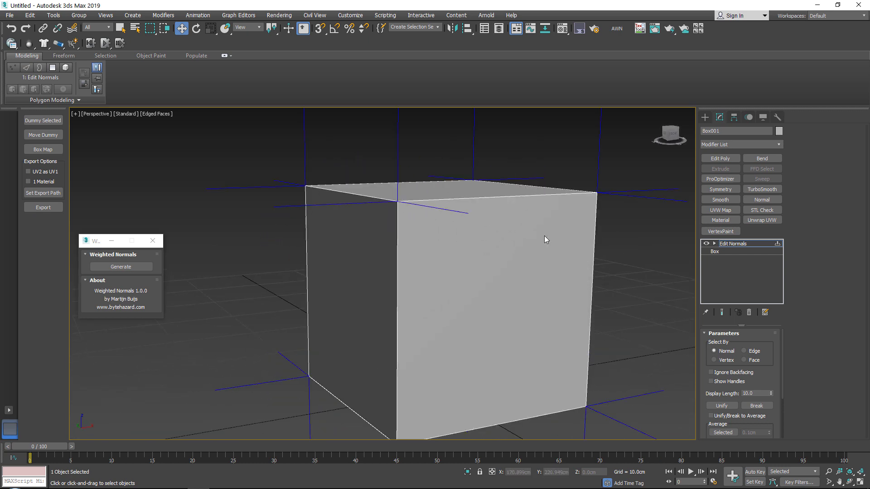
alt+middle_drag(393, 186, 383, 229)
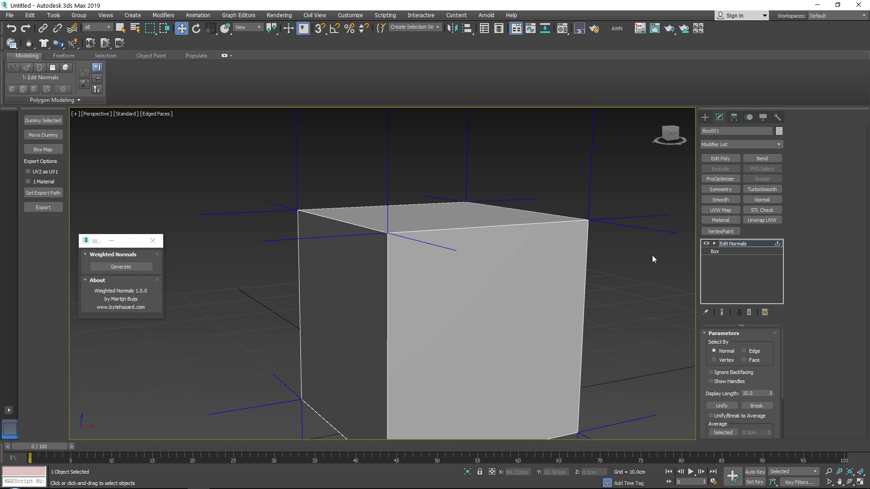
right_click(731, 247)
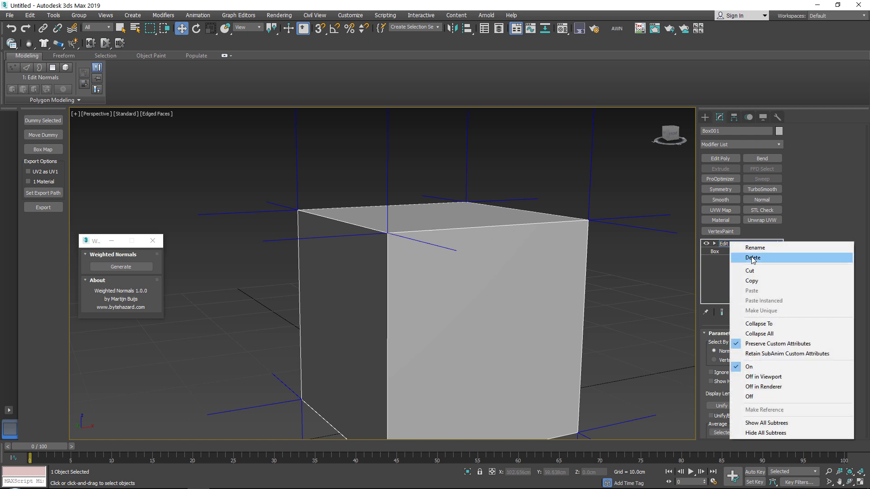
click(738, 259)
Step: Add a Smooth modifier to the box and assign all its faces to smoothing group 1
click(720, 199)
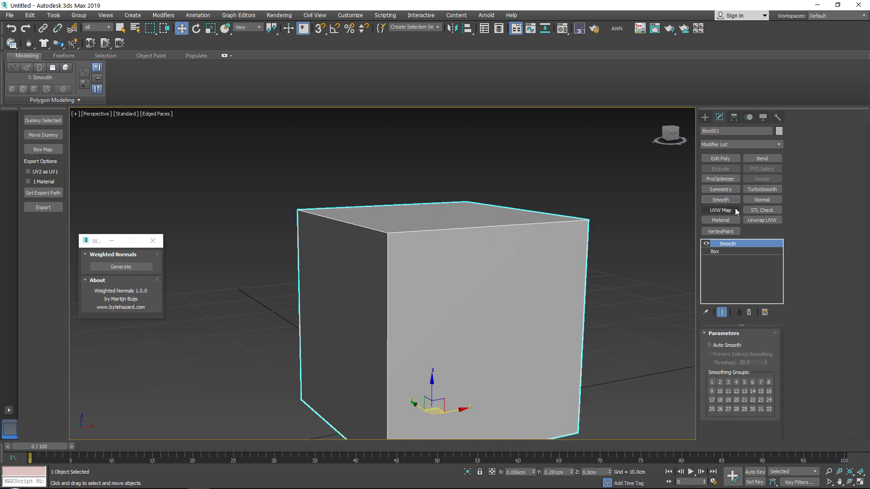
click(712, 382)
alt+middle_drag(464, 249, 435, 235)
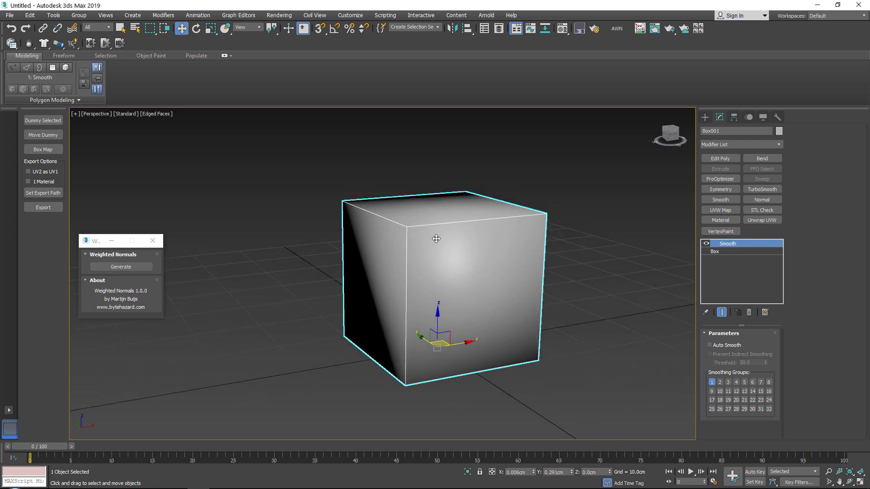
Step: Convert the smoothed box to an Editable Poly
right_click(446, 218)
mouse_move(474, 315)
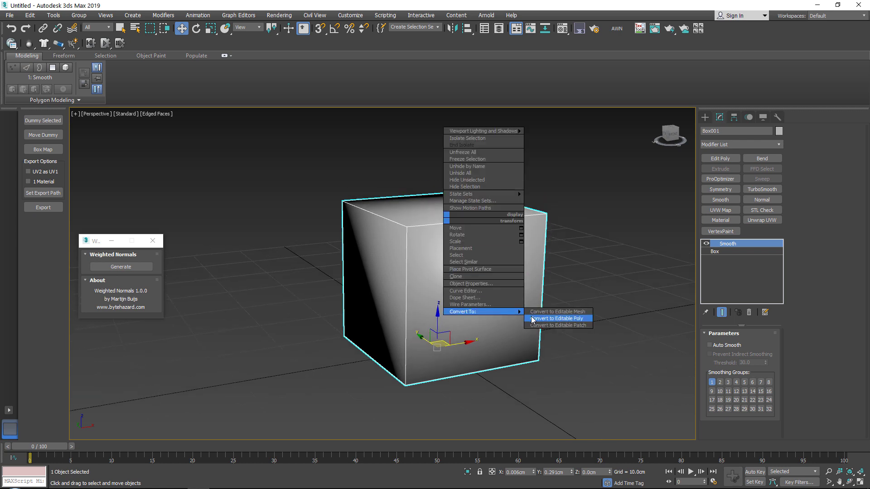
click(535, 319)
Step: Select all edges of the box and chamfer them by 0.16 cm with one segment
key(2)
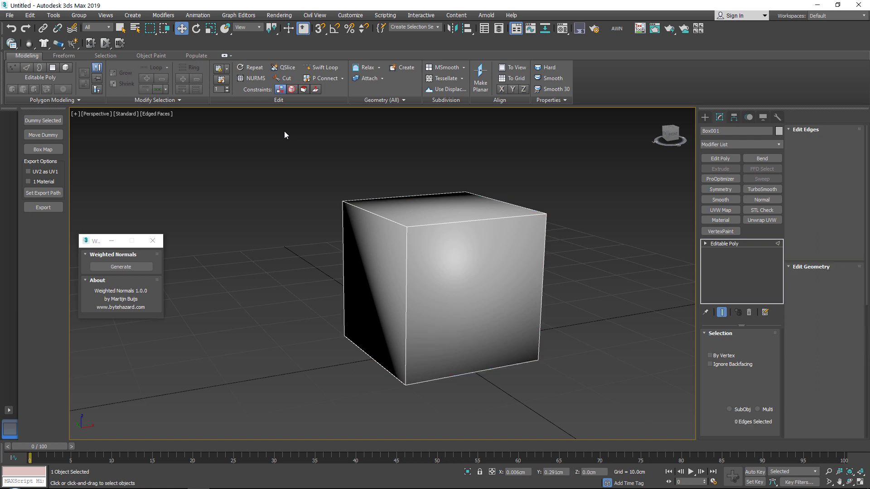
drag(281, 131, 608, 415)
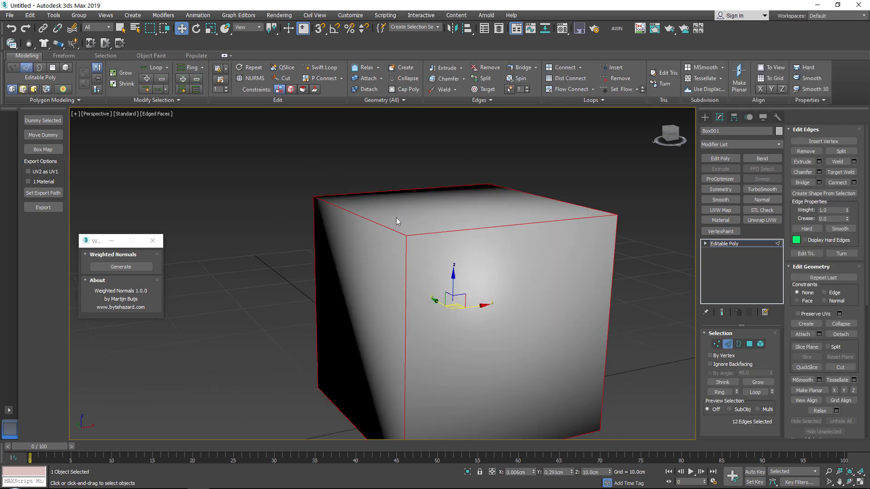
scroll(396, 217, up, 3)
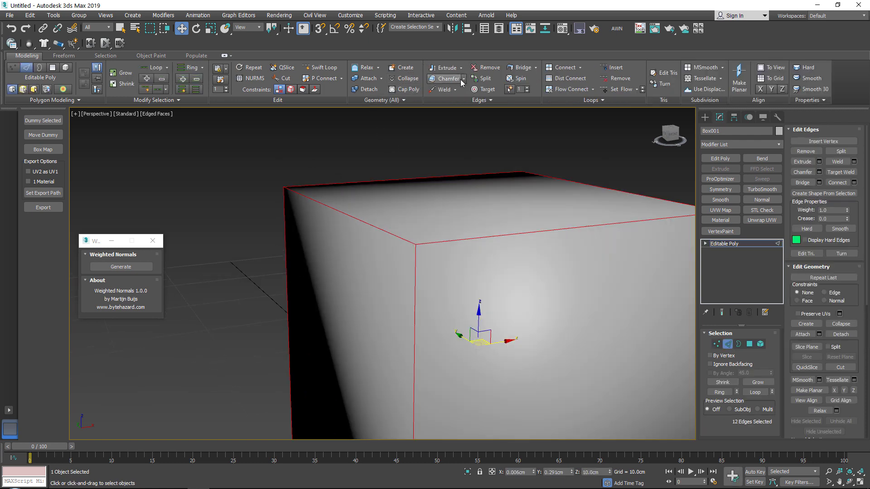
click(446, 78)
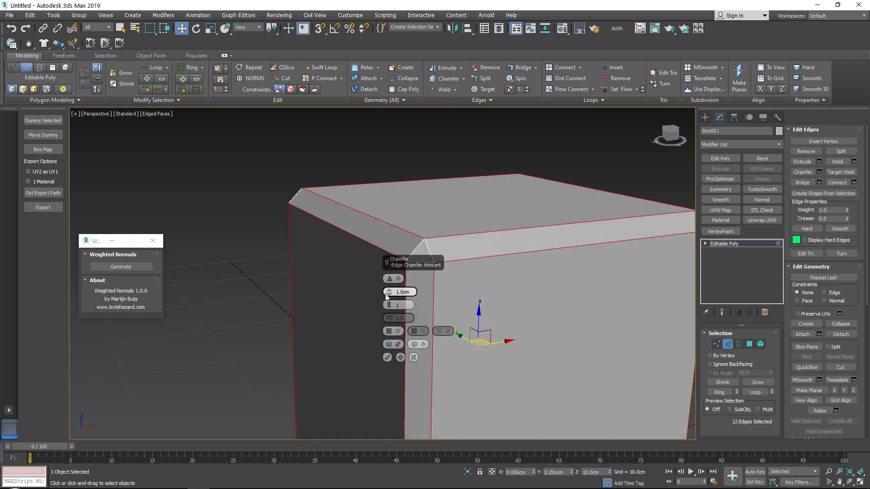
drag(386, 295, 389, 295)
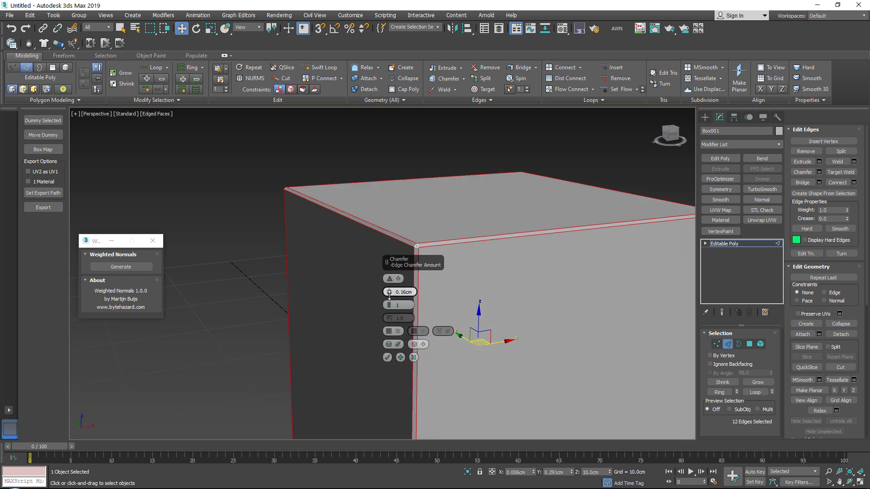
click(386, 358)
scroll(416, 240, up, 4)
scroll(413, 248, down, 2)
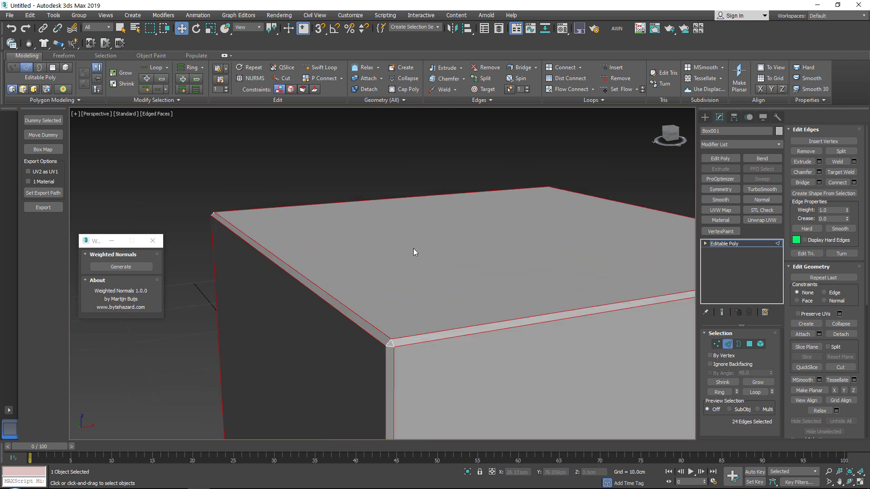
Step: Examine the chamfered box polygon by polygon, comparing its large top and side faces with the narrow chamfer strips
key(4)
click(453, 247)
scroll(394, 277, down, 1)
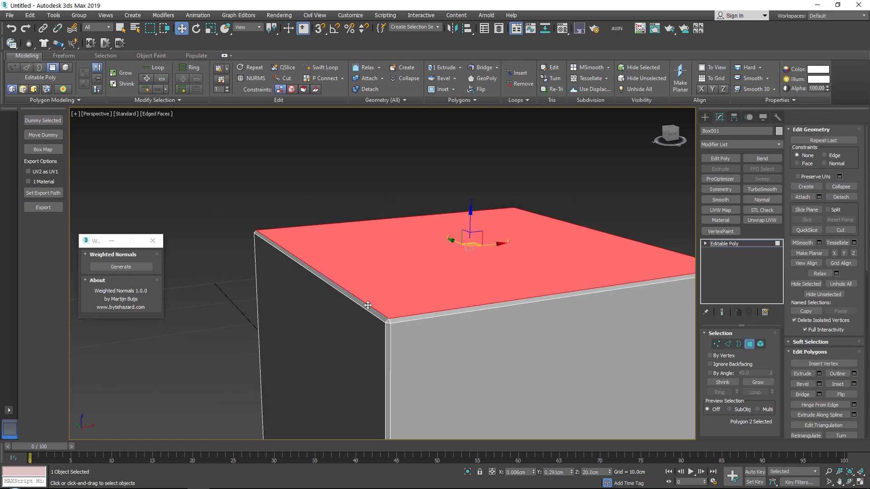
middle_drag(368, 305, 402, 221)
click(379, 263)
scroll(391, 244, up, 1)
click(401, 232)
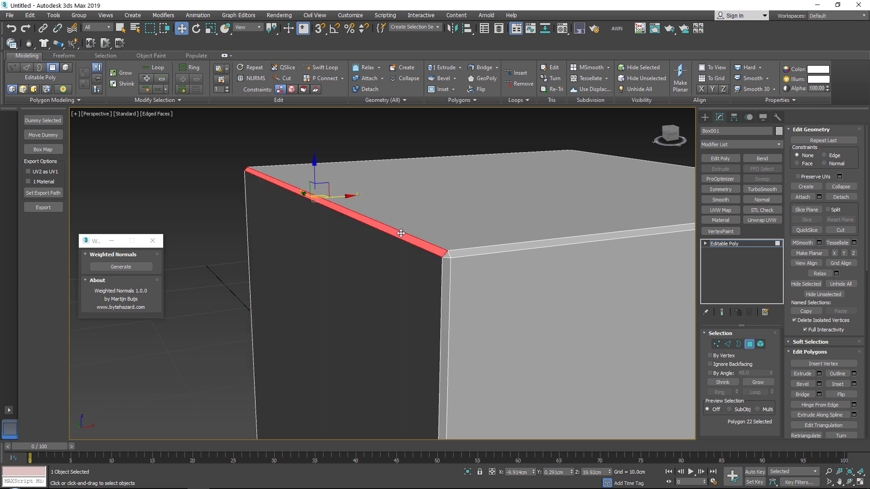
alt+middle_drag(381, 228, 403, 239)
click(453, 210)
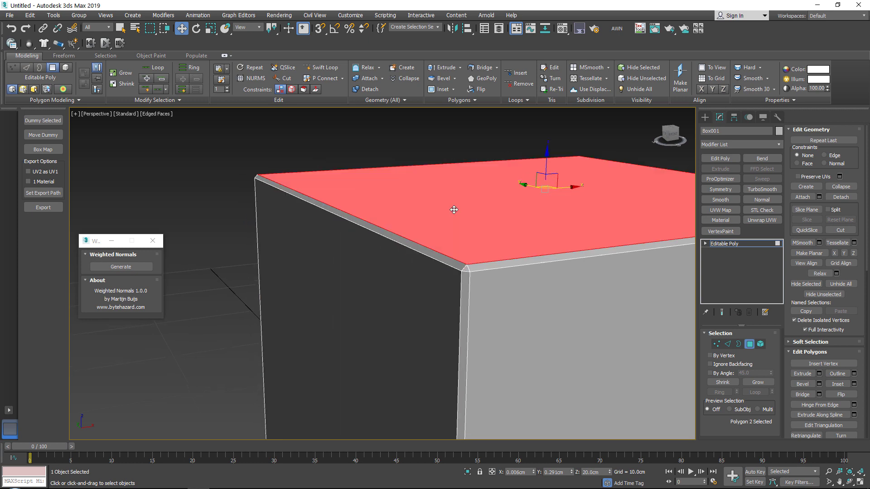
click(370, 299)
scroll(379, 300, down, 1)
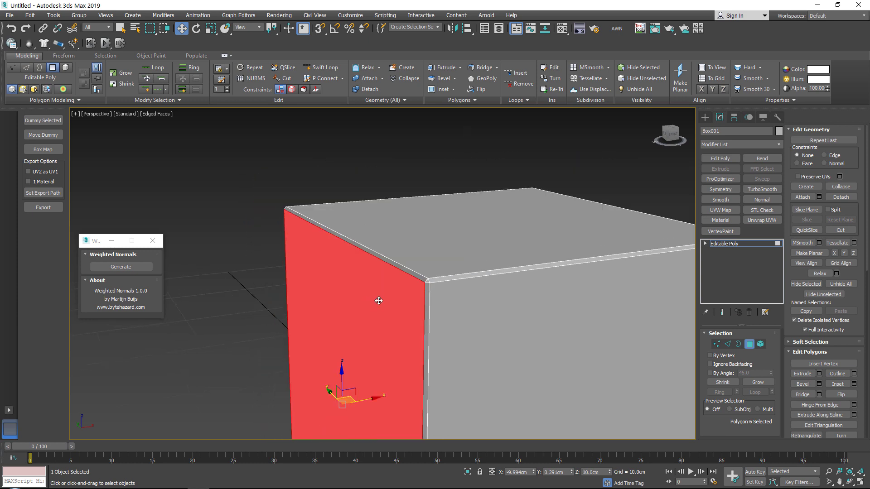
middle_drag(397, 273, 380, 242)
scroll(409, 292, up, 2)
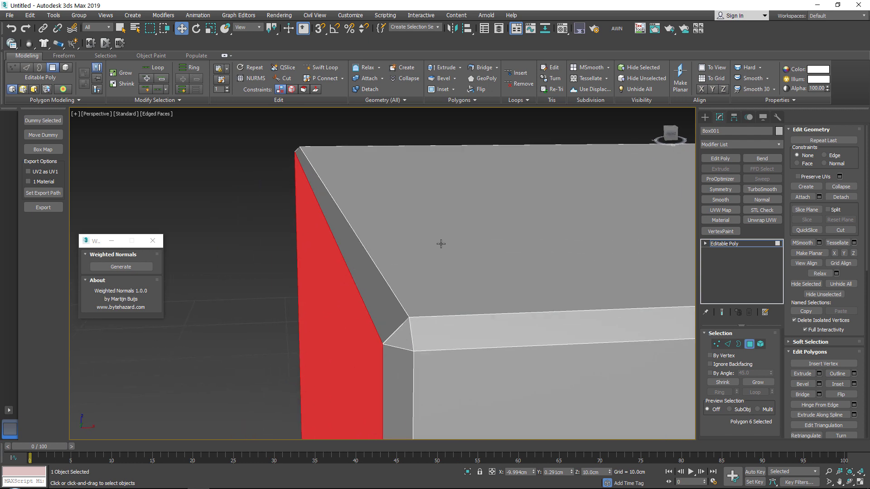
click(120, 266)
alt+middle_drag(385, 249, 417, 251)
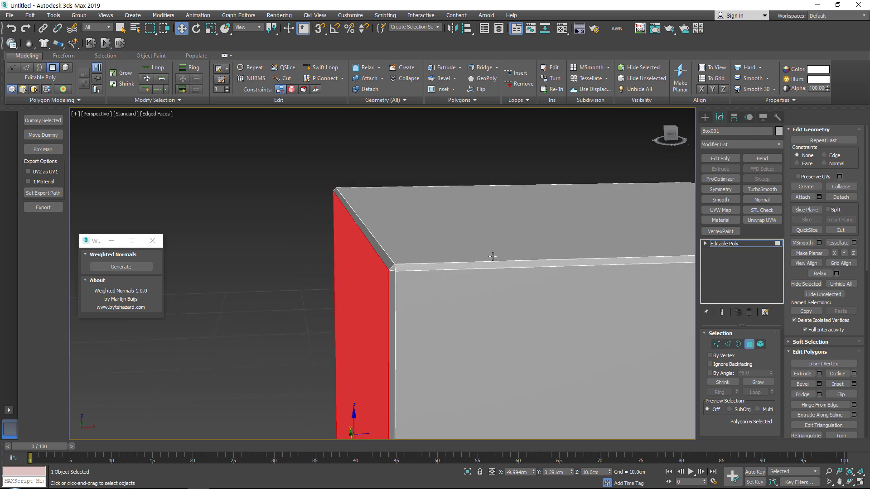
Step: Assign all polygons of the chamfered box to smoothing group 1 and clear the selection
key(ctrl+a)
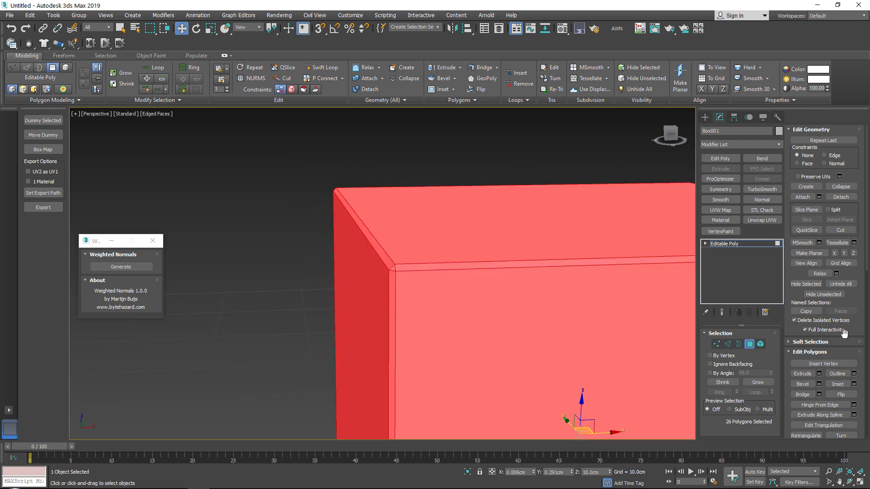
scroll(843, 333, down, 5)
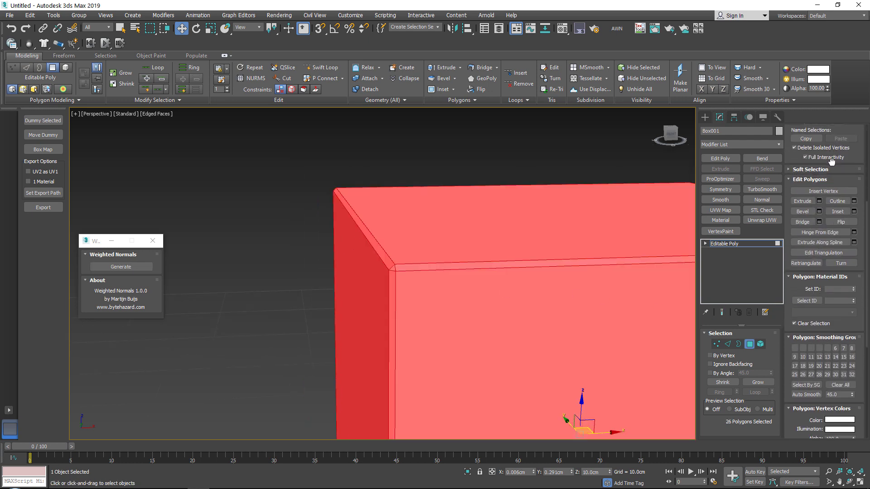
click(797, 348)
click(442, 163)
scroll(440, 158, down, 2)
mouse_move(490, 227)
alt+middle_down()
mouse_move(520, 227)
mouse_move(500, 232)
alt+middle_up()
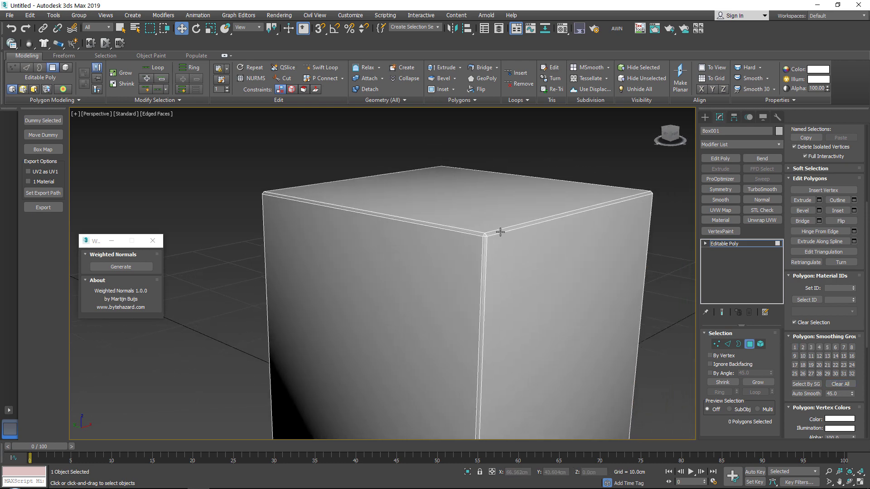
Step: Examine the shading across the chamfered edges and the large side and top faces of the box
scroll(501, 232, up, 5)
alt+middle_drag(439, 239, 372, 241)
middle_drag(372, 241, 499, 240)
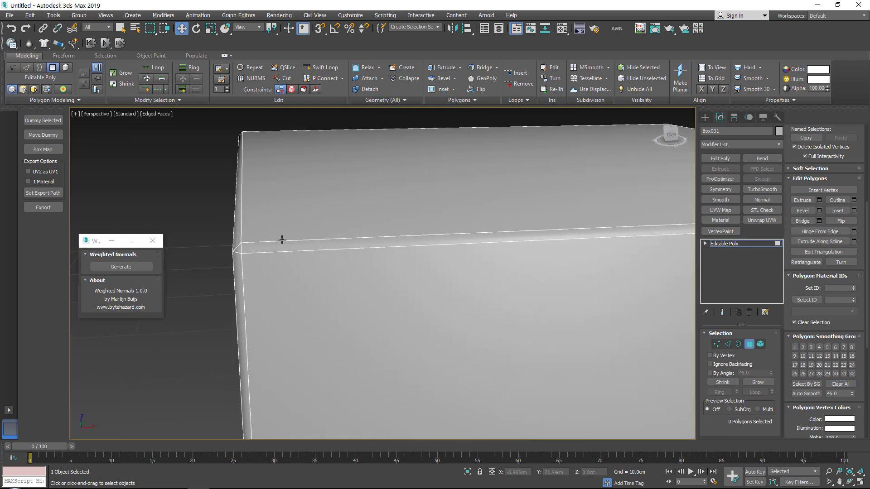
alt+middle_drag(282, 239, 390, 208)
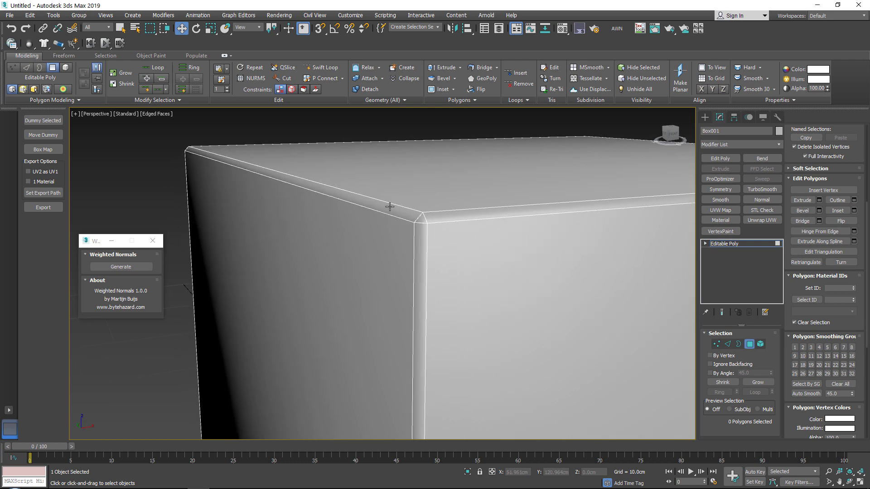
scroll(390, 207, down, 6)
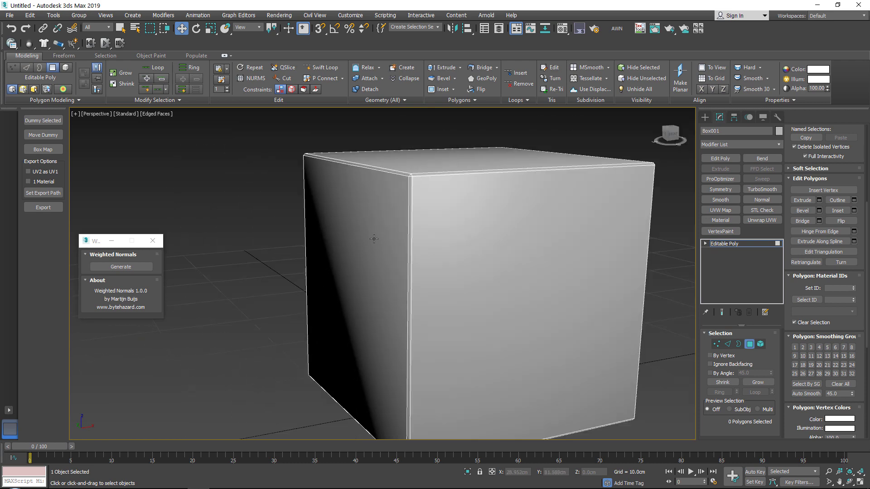
click(362, 267)
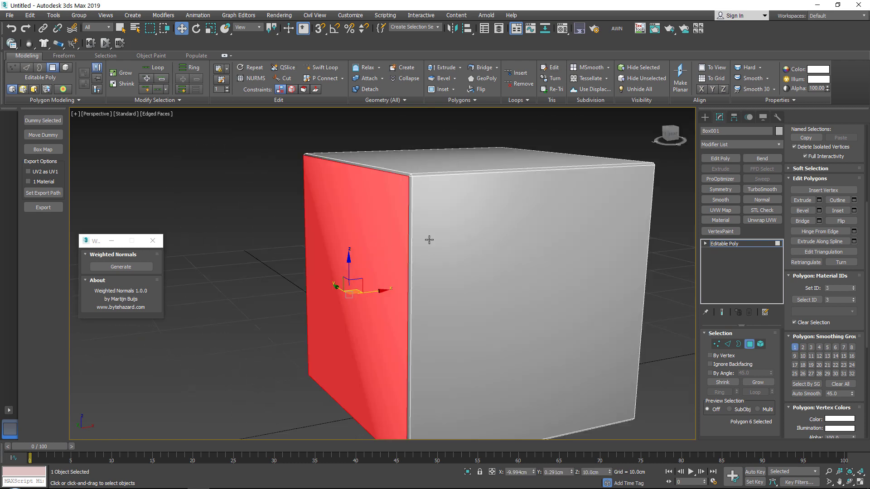
click(505, 225)
middle_drag(471, 186, 440, 237)
alt+middle_drag(372, 195, 457, 227)
click(385, 227)
middle_drag(339, 259, 435, 232)
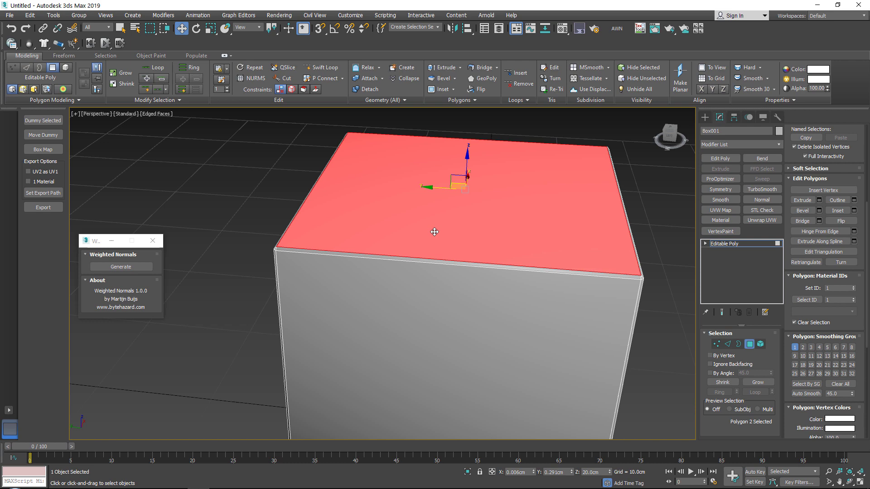
alt+middle_drag(349, 308, 390, 233)
click(387, 287)
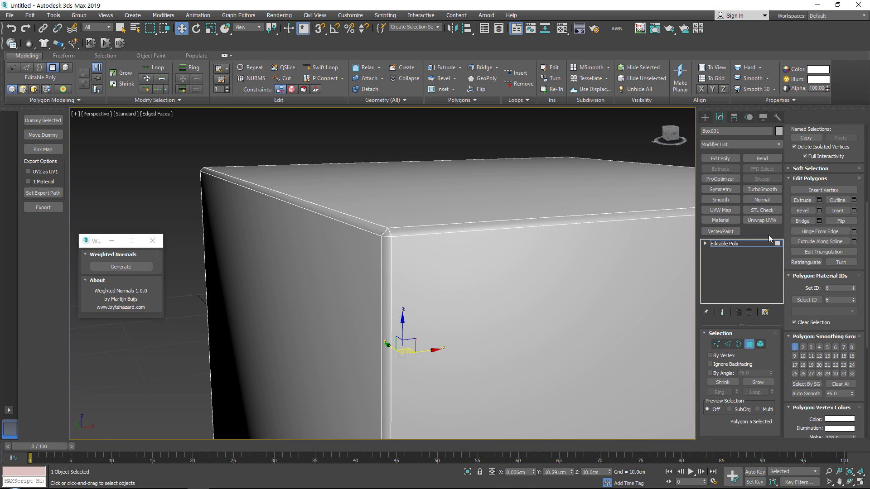
Step: Leave polygon editing and add an Edit Normals modifier to the chamfered box to show its corner normals
click(741, 244)
click(735, 144)
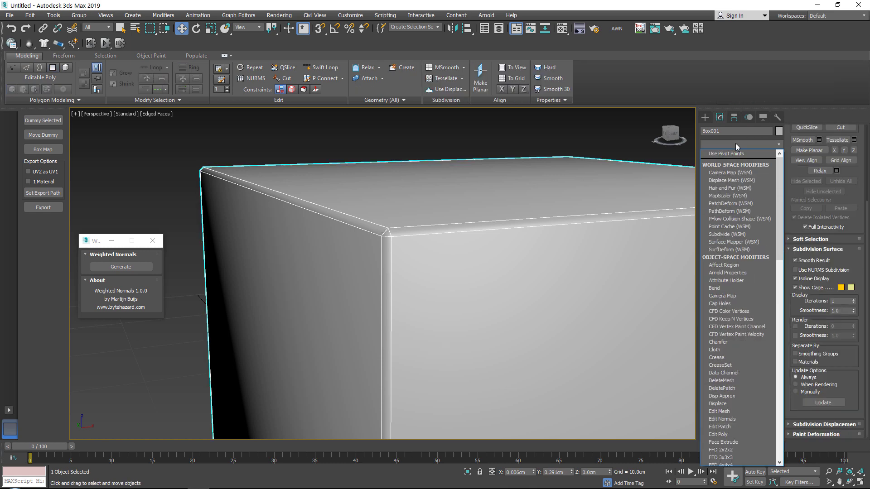
click(722, 419)
middle_drag(381, 176, 399, 241)
scroll(398, 241, down, 2)
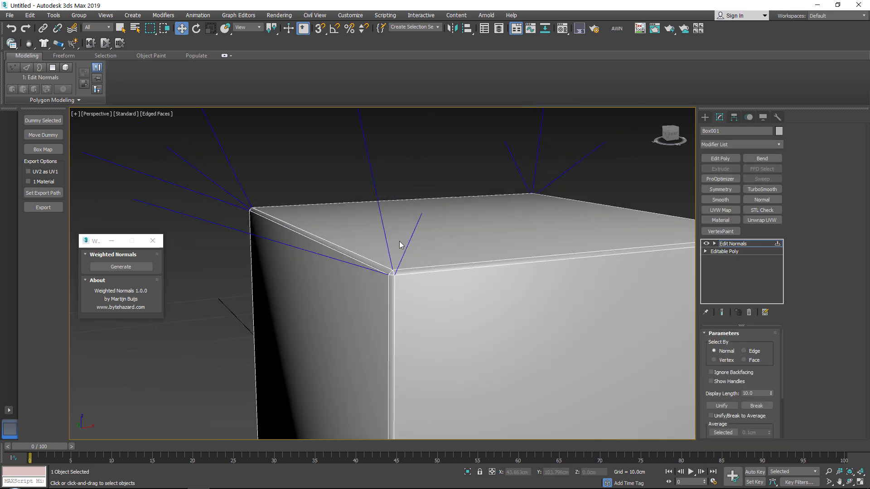
alt+middle_drag(397, 271, 414, 277)
alt+middle_drag(358, 266, 444, 269)
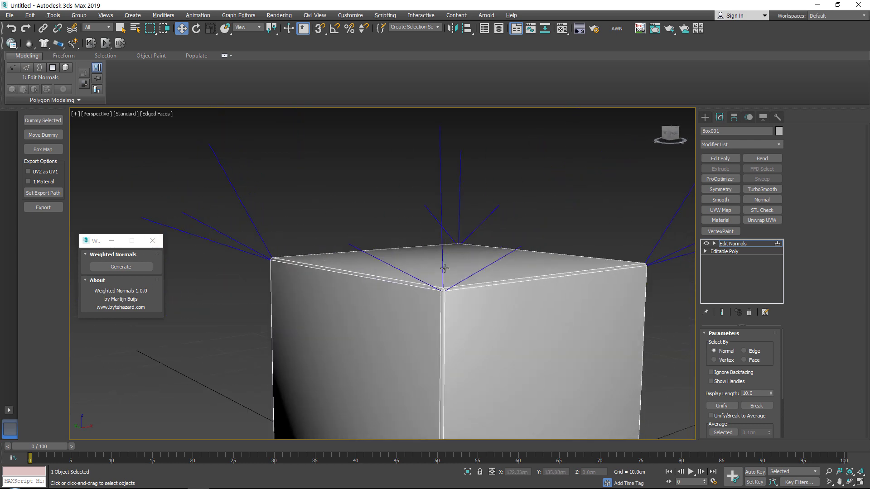
Step: Select the four upper normals of the top face and move them along Z until they point almost straight up
click(715, 243)
click(233, 183)
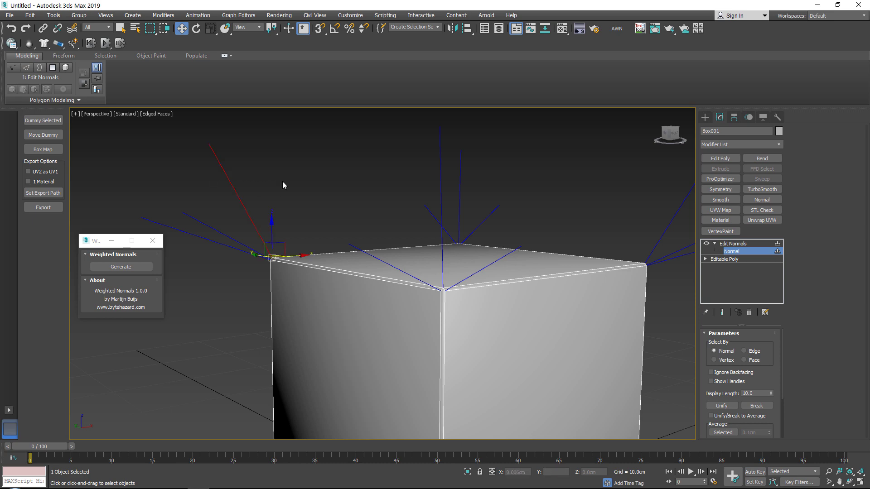
alt+middle_drag(442, 189, 410, 300)
drag(410, 293, 423, 27)
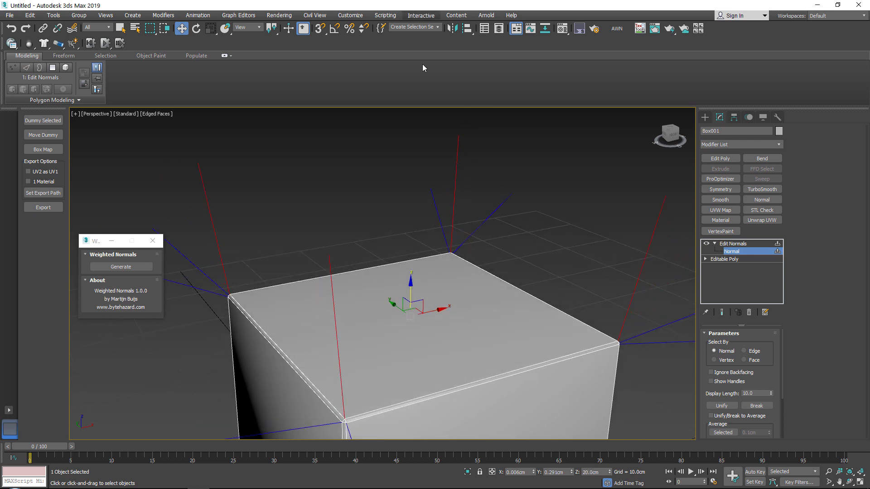
drag(411, 292, 414, 68)
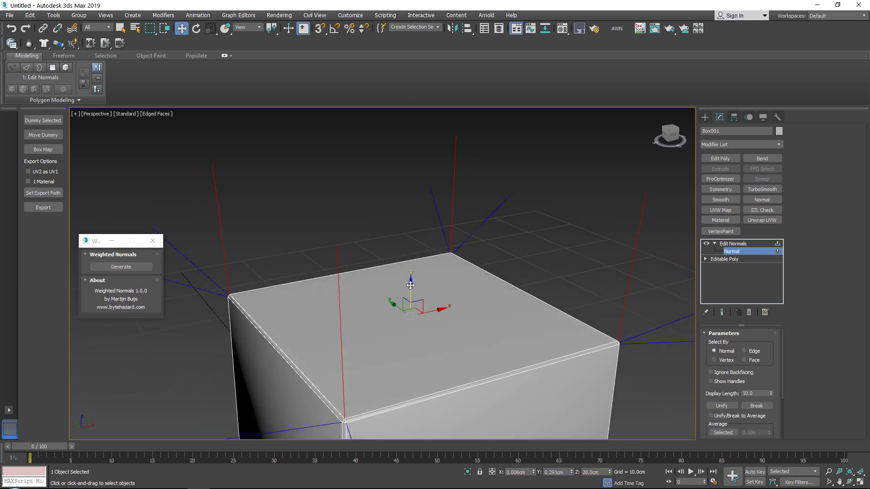
drag(410, 287, 421, 59)
drag(410, 297, 410, 217)
middle_drag(315, 315, 387, 210)
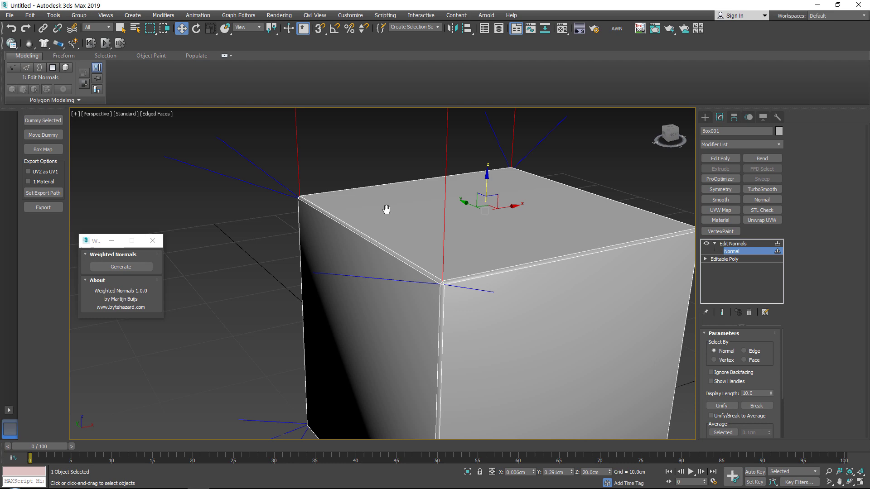
Step: Select the normals of the negative-X side face and move them along X until they point straight outward
scroll(386, 210, down, 2)
alt+middle_drag(344, 247, 285, 224)
drag(248, 163, 295, 230)
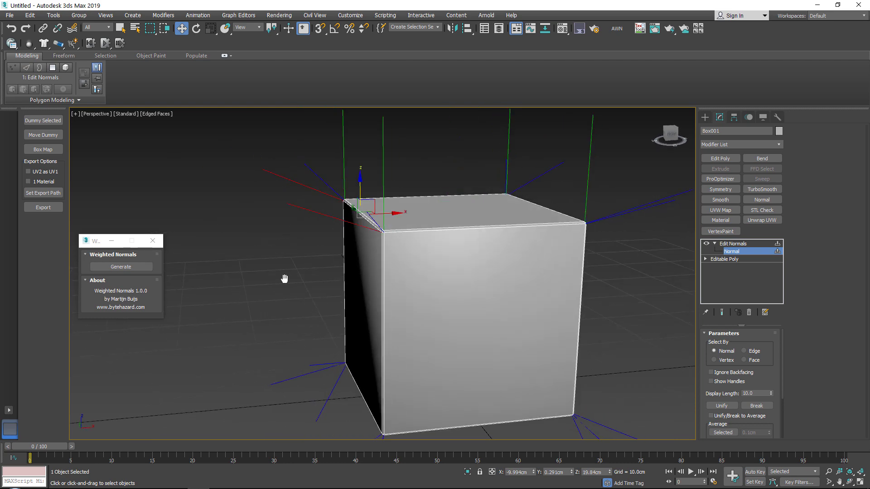
alt+middle_drag(295, 229, 249, 278)
scroll(493, 314, down, 3)
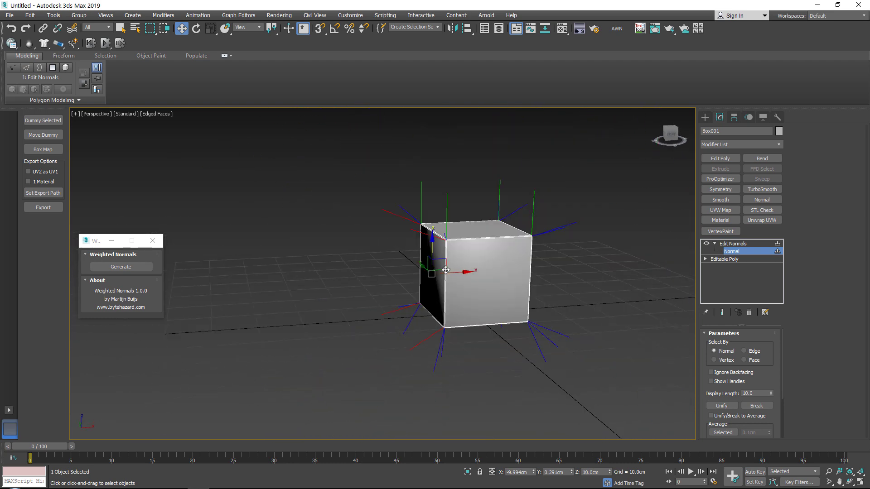
drag(463, 271, 1, 326)
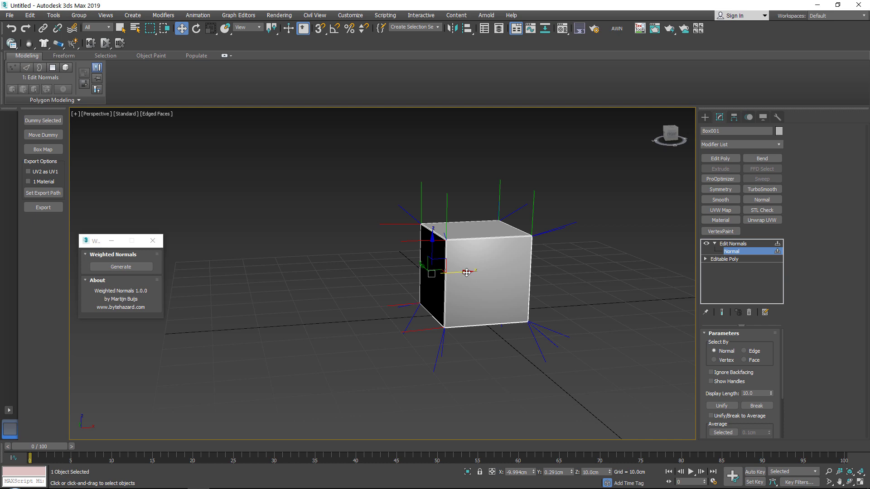
scroll(468, 229, up, 4)
alt+middle_drag(398, 247, 393, 275)
scroll(393, 275, up, 2)
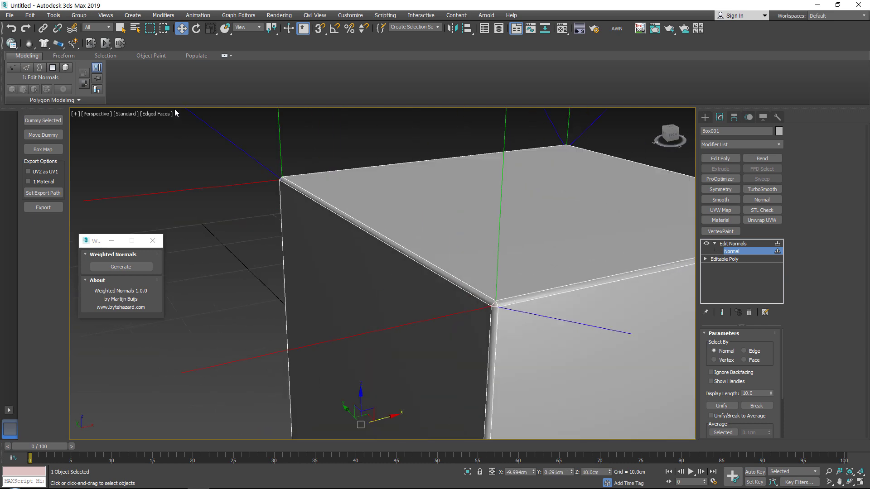
Step: Deselect the normals and turn off Edged Faces display in the perspective viewport
click(162, 113)
click(420, 224)
scroll(421, 224, down, 4)
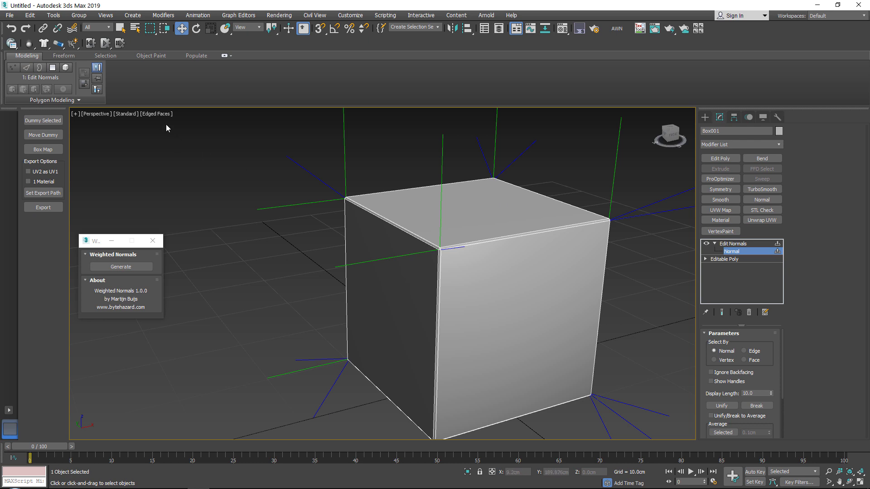
click(159, 114)
click(201, 216)
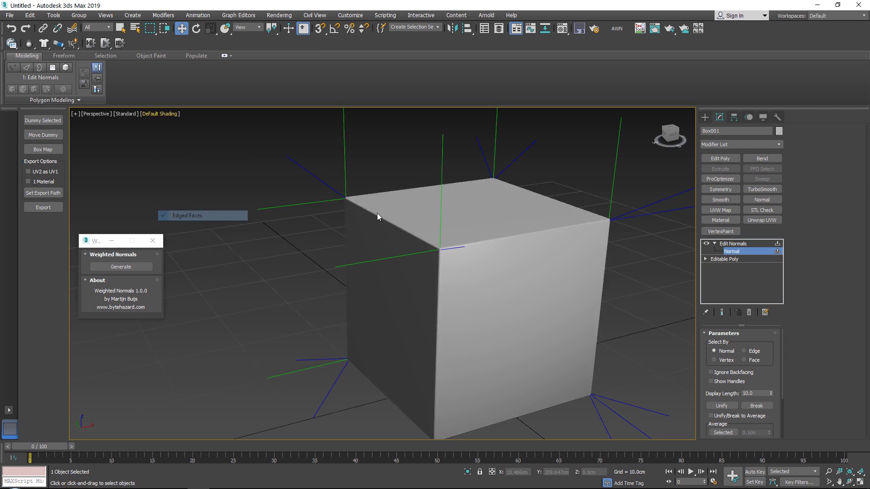
Step: Examine the shading along the box's chamfered edges and corners from several angles
scroll(377, 213, up, 10)
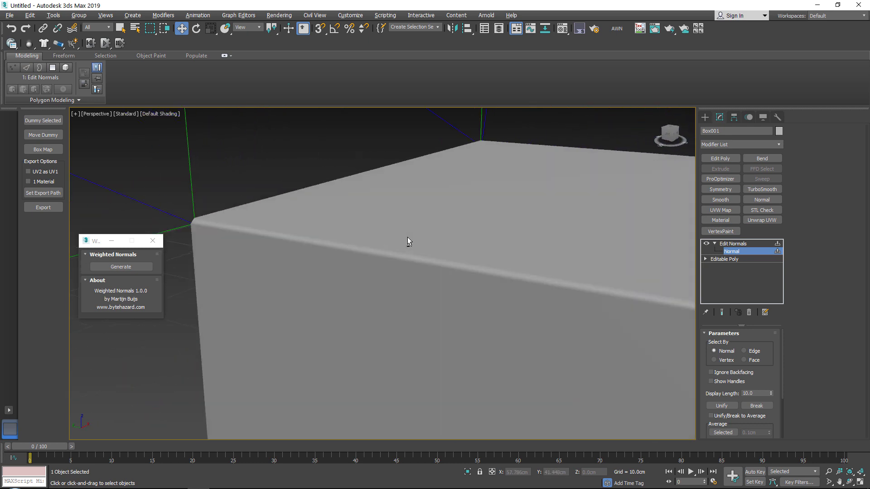
middle_drag(406, 237, 389, 228)
scroll(399, 230, down, 2)
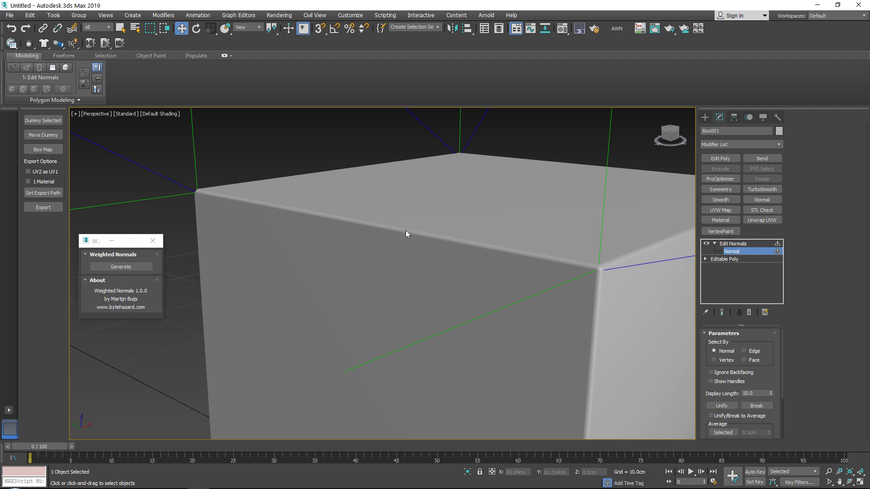
alt+middle_drag(406, 230, 502, 193)
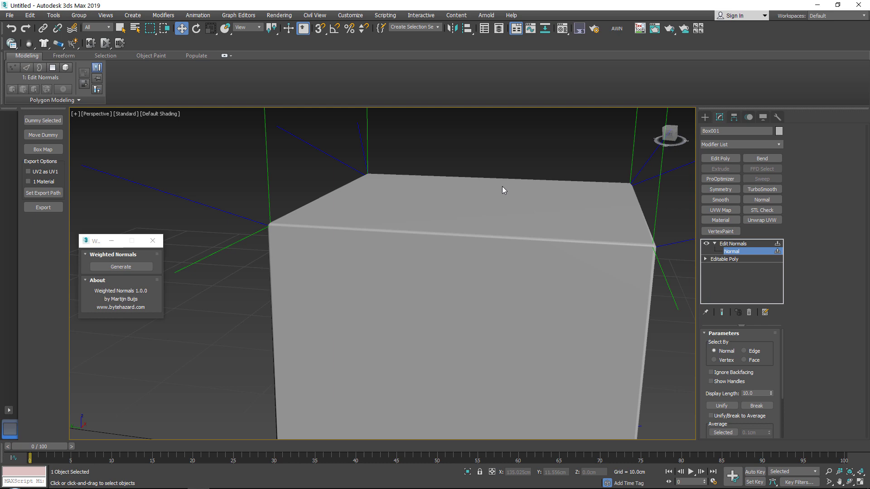
alt+middle_drag(438, 211, 402, 191)
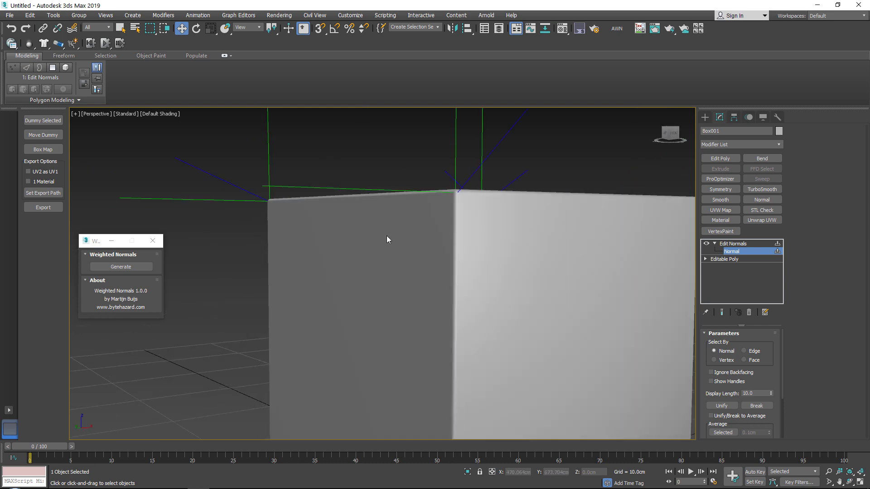
middle_drag(387, 236, 403, 198)
middle_drag(457, 173, 449, 198)
scroll(448, 198, down, 2)
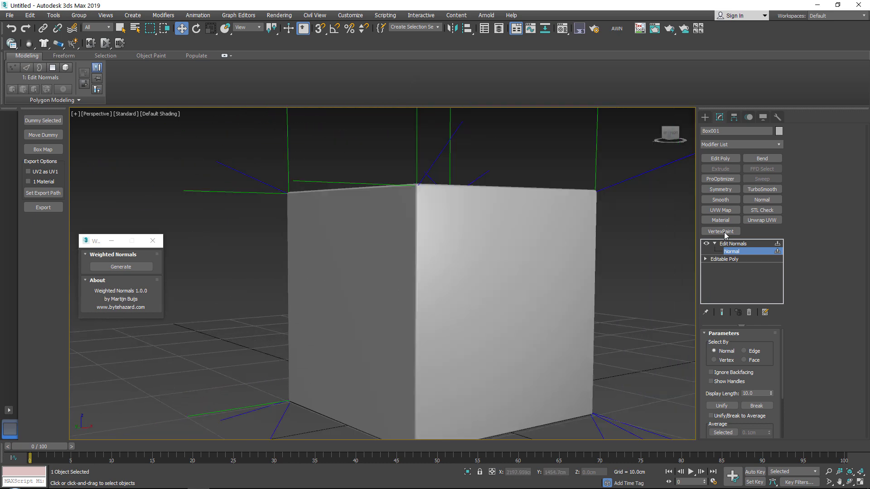
Step: Leave normal editing and delete the Edit Normals modifier from the box
click(749, 242)
alt+middle_drag(407, 235, 444, 208)
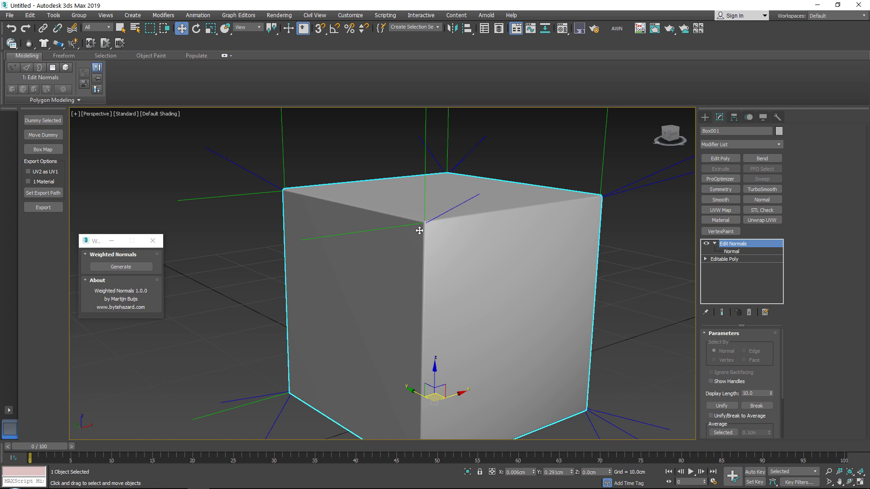
right_click(739, 243)
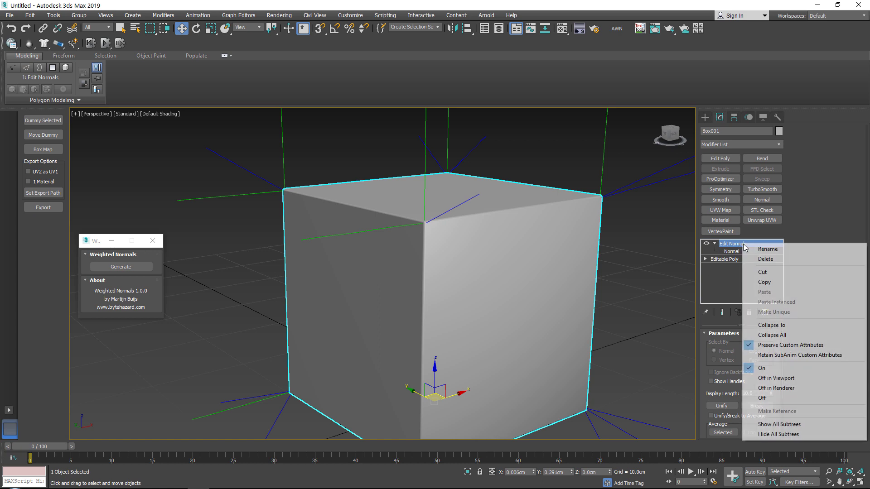
click(755, 259)
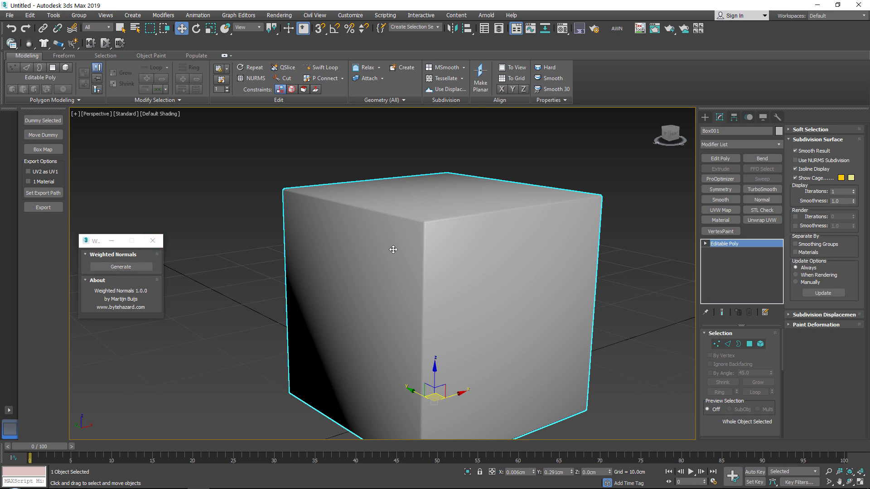
Step: Generate weighted normals for the box with the script and convert the result to an Editable Poly
scroll(391, 249, down, 2)
click(132, 267)
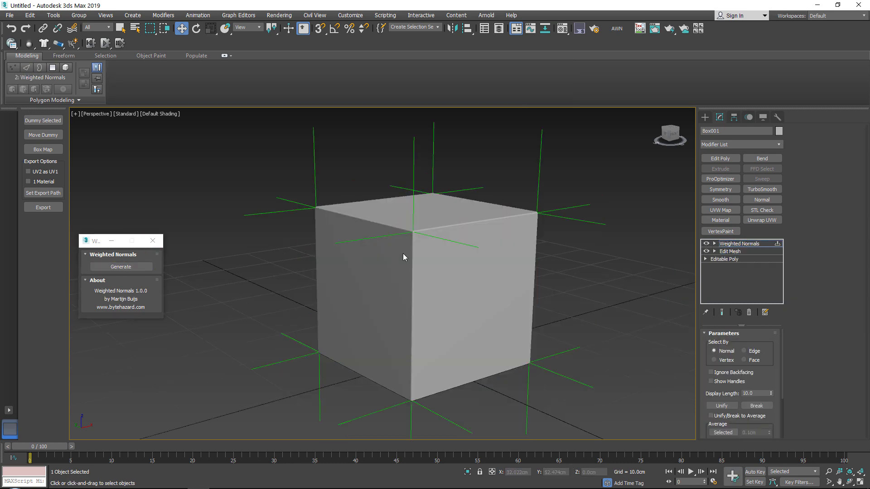
alt+middle_drag(419, 267, 424, 236)
right_click(464, 240)
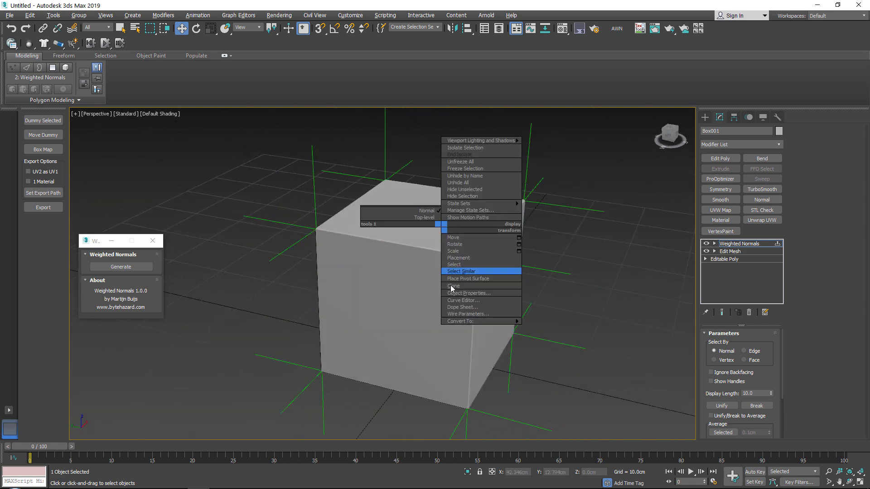
mouse_move(480, 321)
click(548, 327)
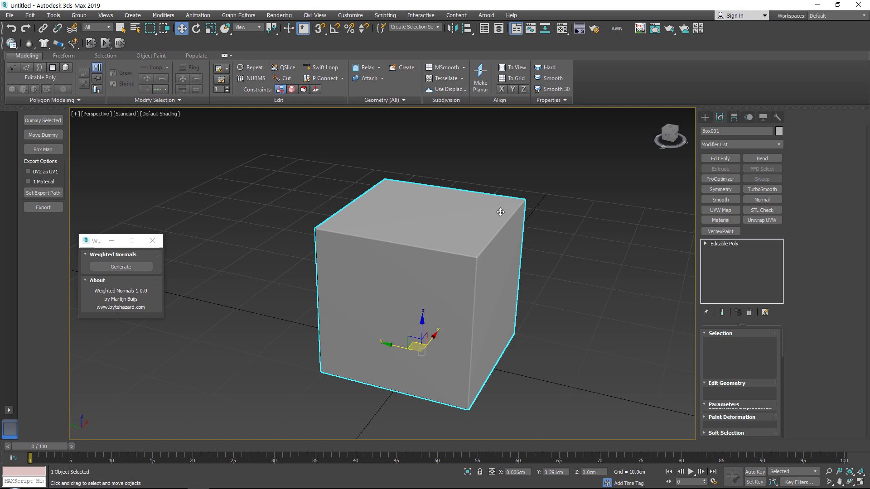
Step: Select the box's top polygon and inset it to leave an even border around a smaller central square
alt+middle_drag(501, 212, 472, 215)
alt+middle_drag(334, 268, 431, 254)
key(4)
click(441, 227)
key(z)
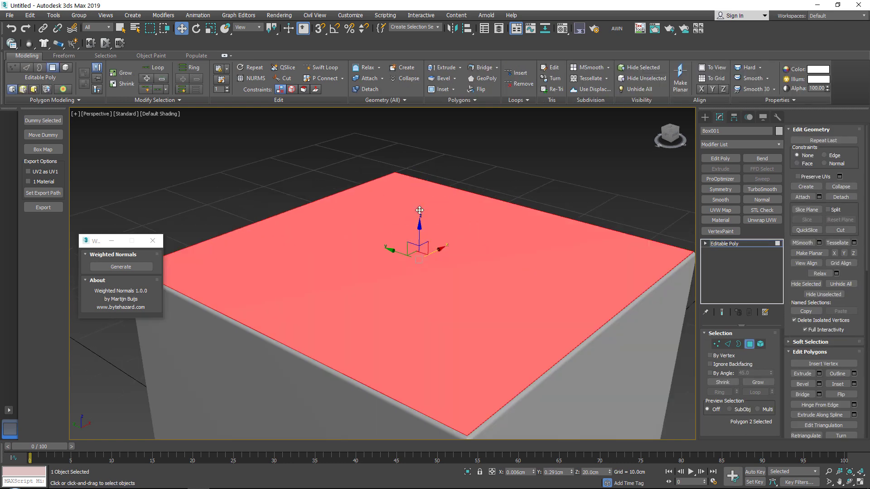
click(444, 89)
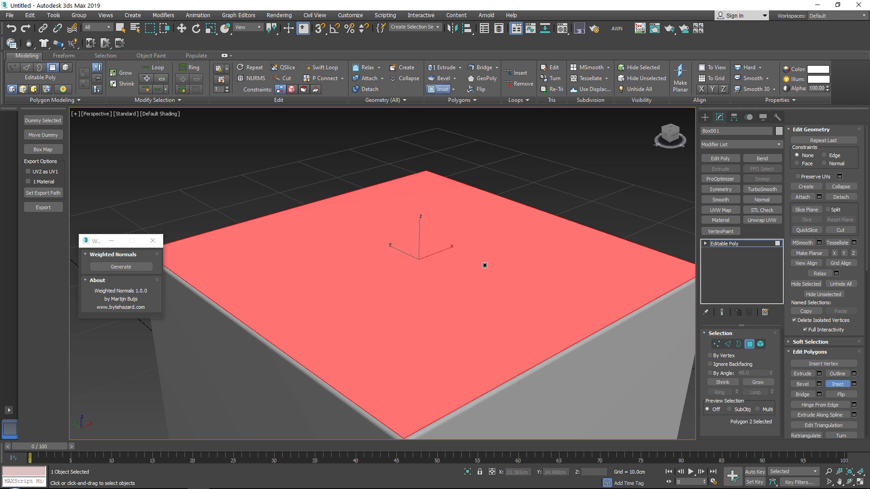
drag(484, 265, 463, 249)
Step: Extrude the inset top polygon downward about 3 cm to form a square recess
click(458, 67)
key(w)
key(shift+z)
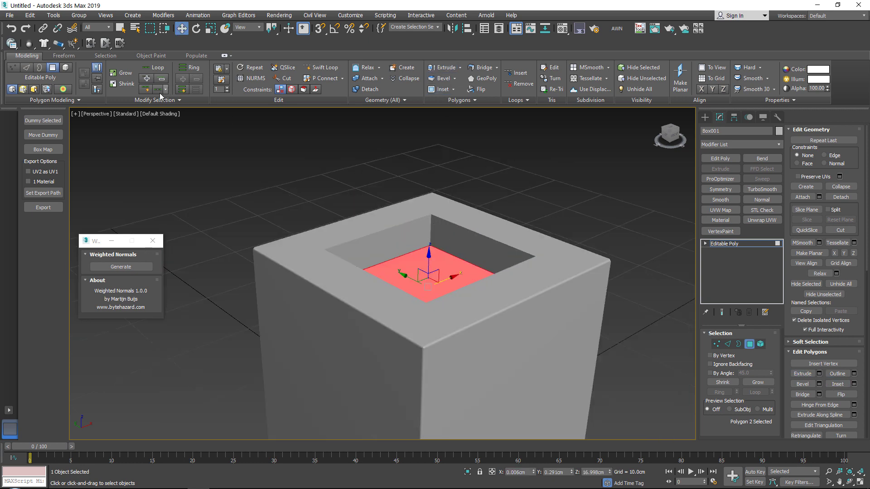
Step: Turn on Edged Faces display in the perspective viewport
click(160, 113)
click(202, 216)
alt+middle_drag(476, 224, 421, 210)
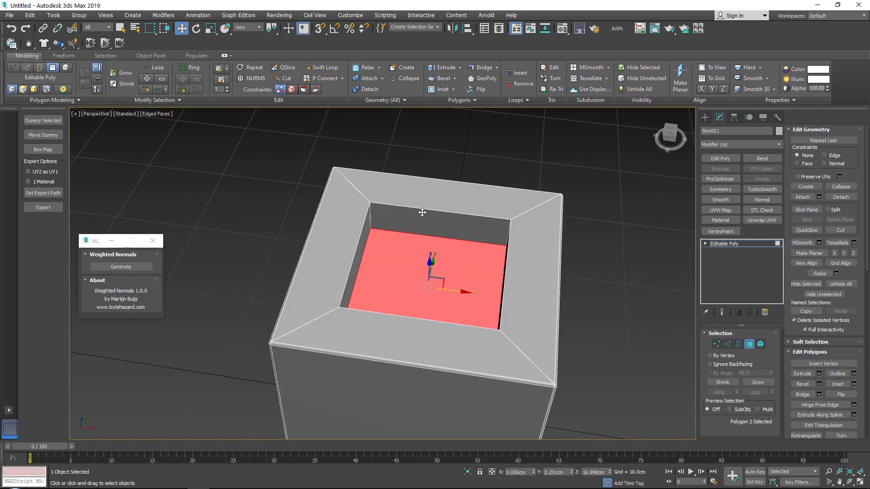
Step: Select all the edges of the square recess: the upper rim, the floor outline and the four vertical corners
key(2)
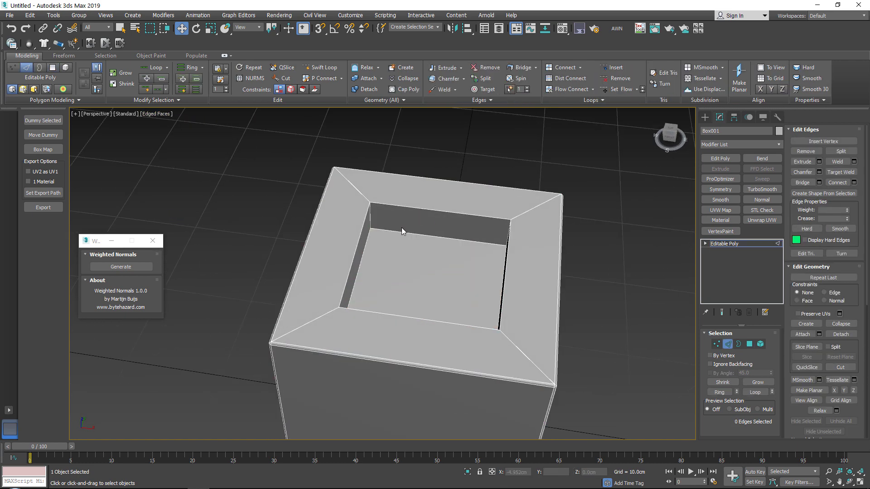
double_click(404, 205)
alt+middle_drag(408, 213, 407, 174)
ctrl+click(413, 222)
ctrl+click(432, 190)
ctrl+click(423, 198)
ctrl+click(424, 177)
ctrl+click(415, 197)
ctrl+click(416, 176)
scroll(418, 175, up, 3)
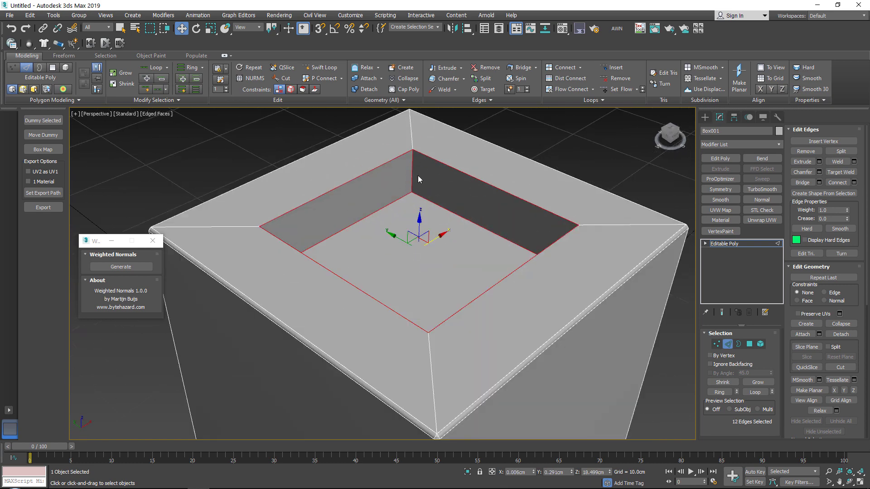
Step: Chamfer the selected recess edges by 0.28 cm with one segment
click(464, 80)
click(463, 90)
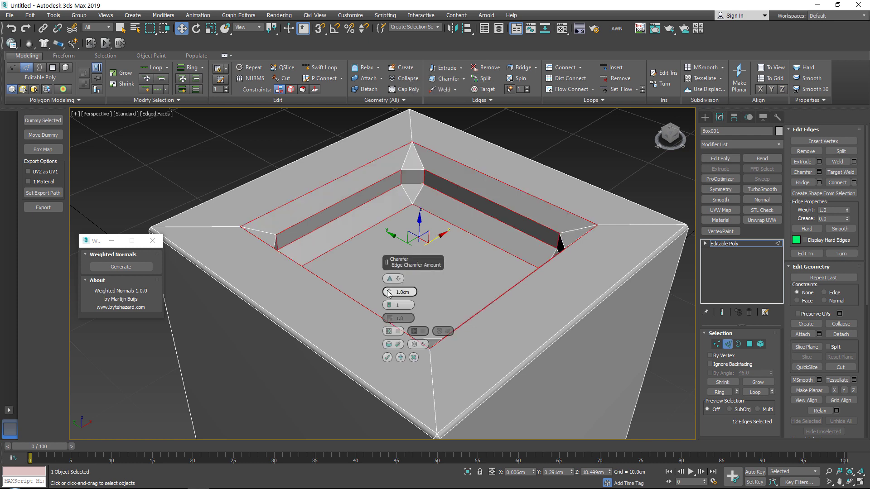
drag(389, 294, 392, 294)
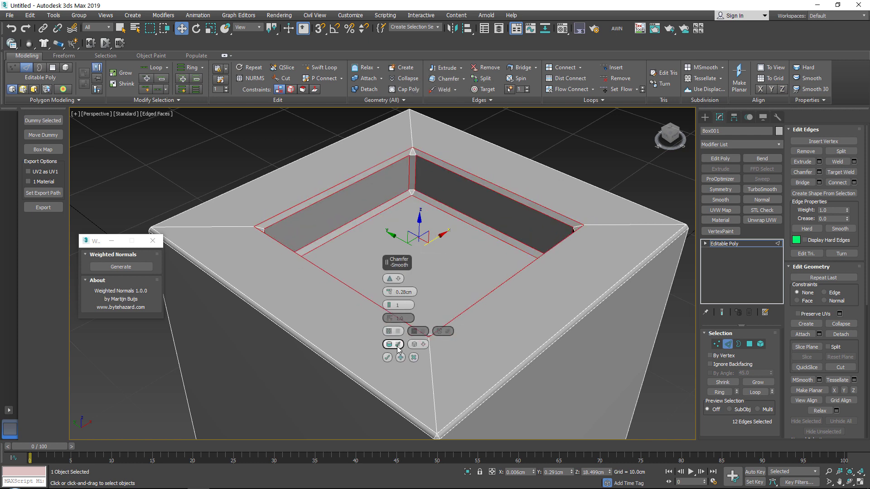
click(387, 358)
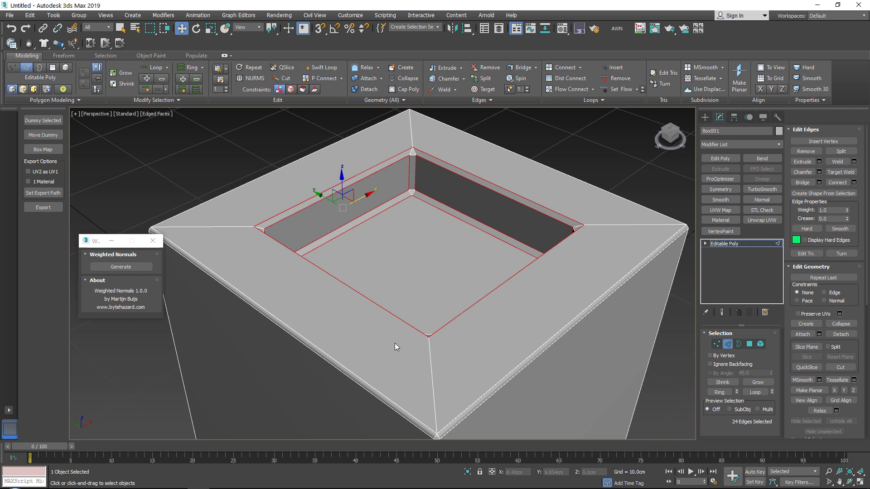
Step: Select every polygon of the box, clear its smoothing groups, assign smoothing group 1 and leave polygon editing
scroll(396, 343, down, 5)
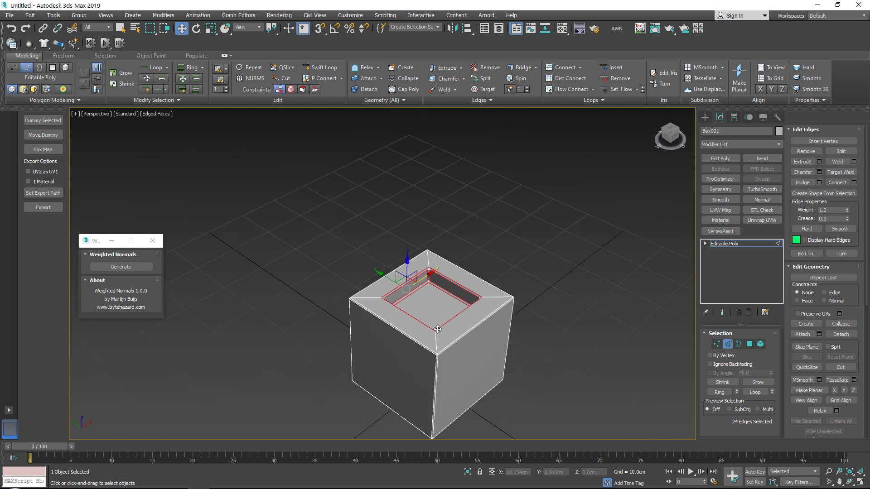
key(4)
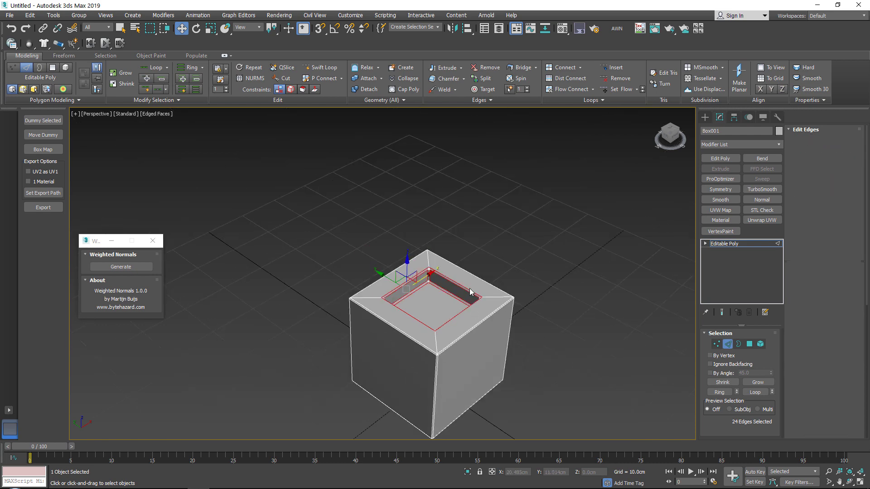
middle_drag(441, 283, 450, 226)
key(ctrl+a)
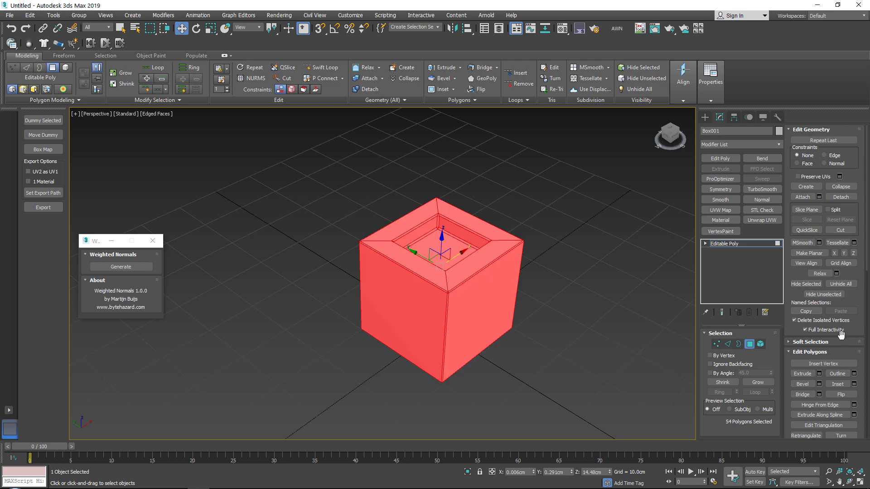
drag(840, 334, 829, 165)
click(838, 390)
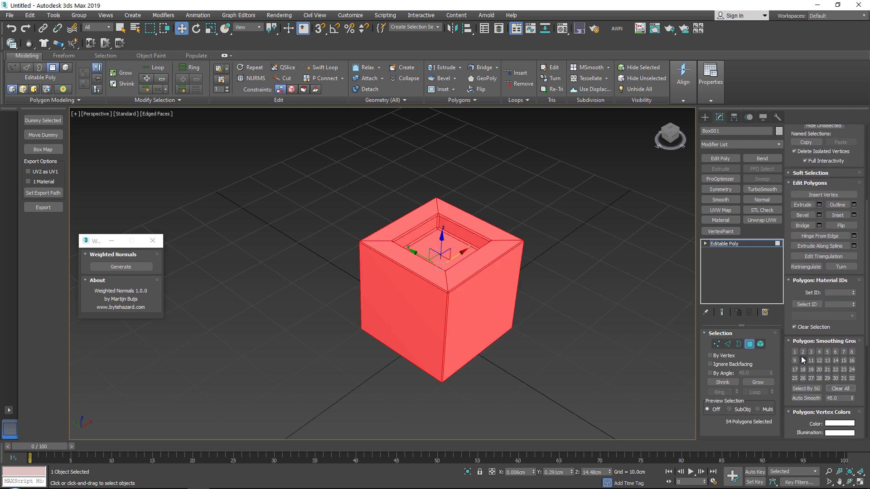
click(796, 353)
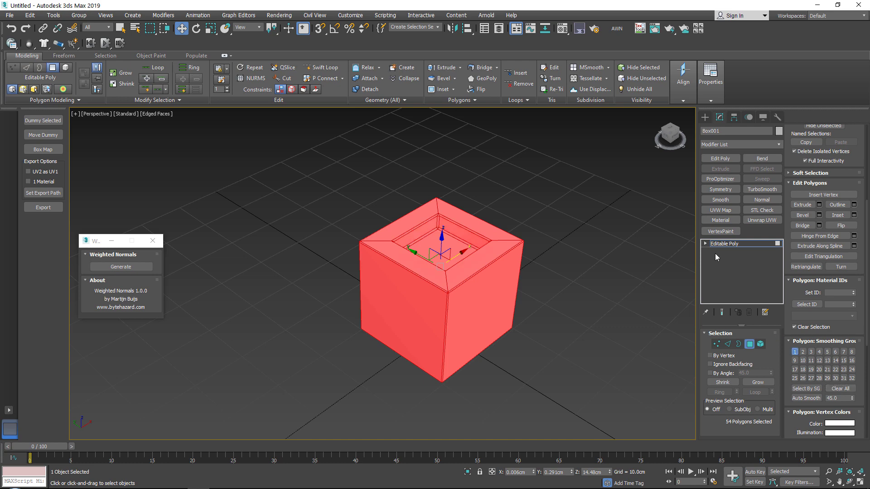
click(731, 247)
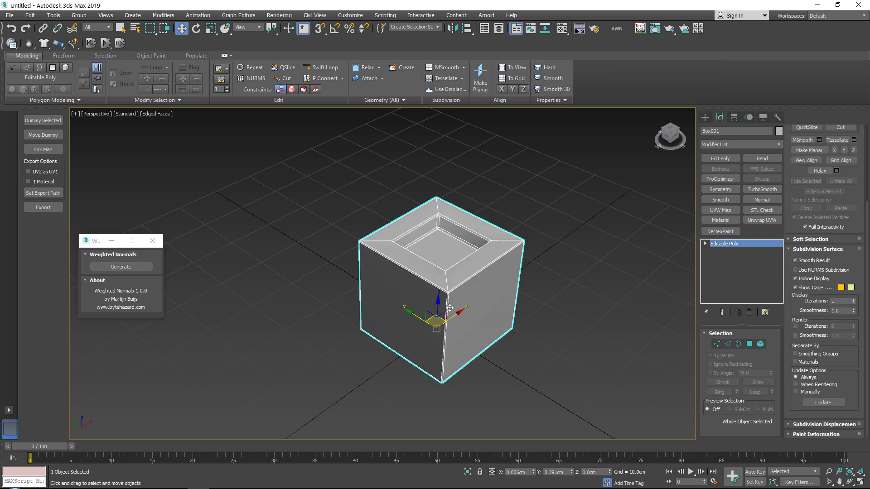
Step: Reset the box's stored normals by adding an STL Check modifier and converting the object back to Editable Poly
scroll(447, 302, up, 5)
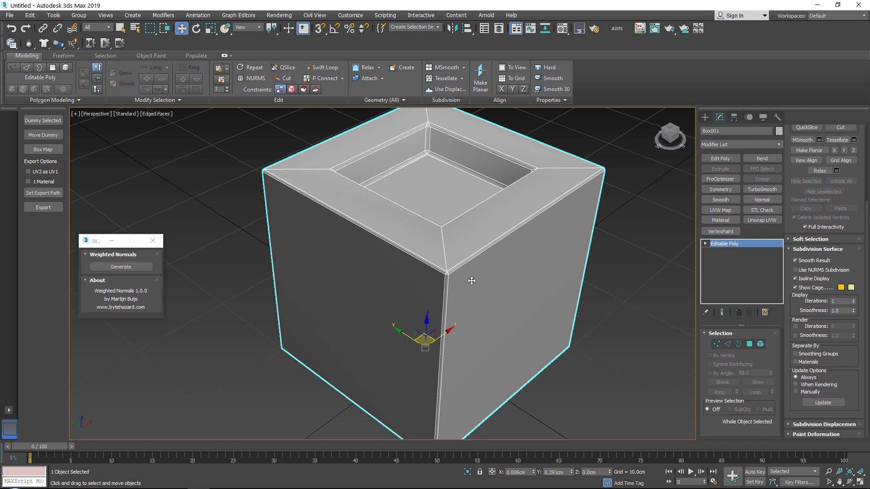
click(773, 210)
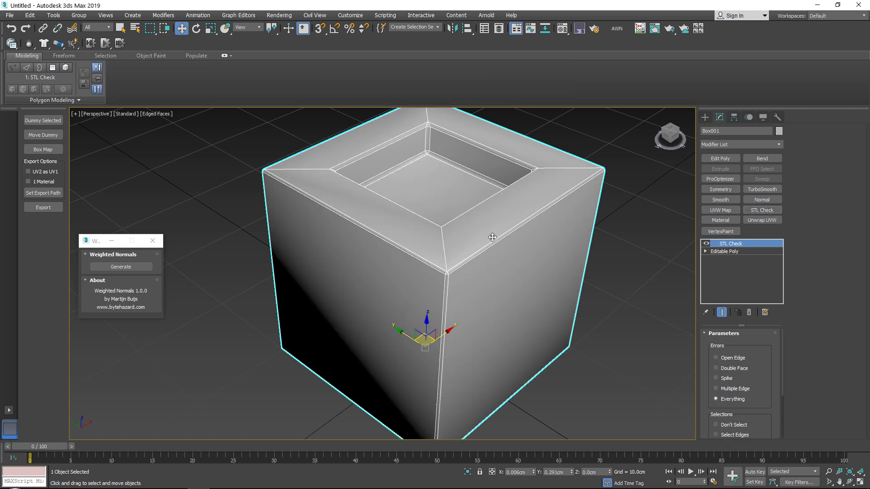
right_click(492, 237)
mouse_move(543, 331)
click(587, 334)
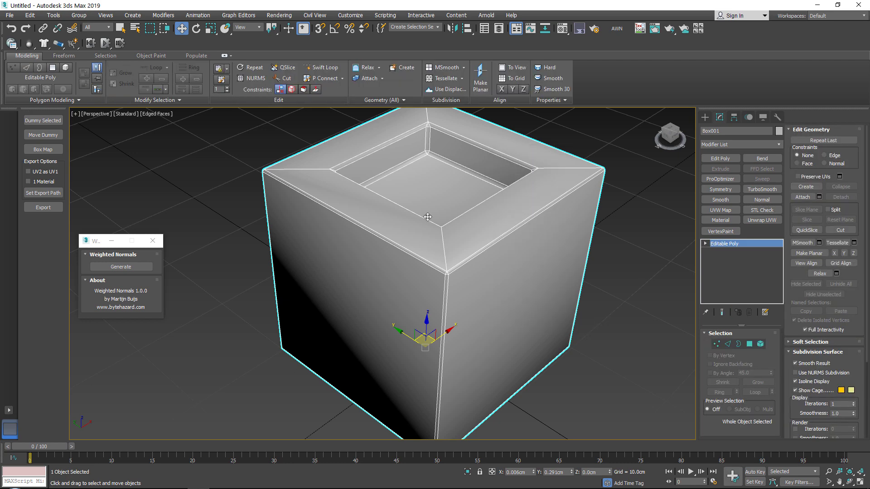
Step: Generate weighted normals for the recessed box and turn off Edged Faces display
click(121, 267)
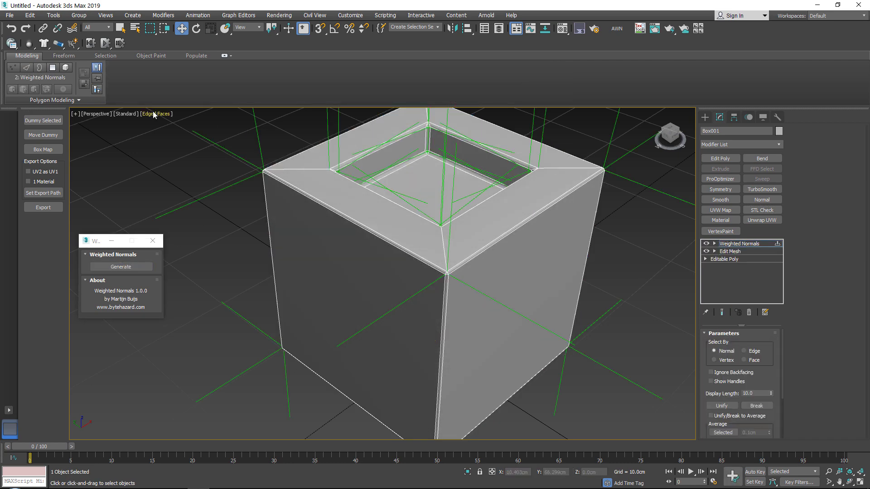
click(154, 114)
click(187, 215)
Step: Collapse the Weighted Normals result to an Editable Poly and inspect the recessed box's shading from above and the side
right_click(420, 193)
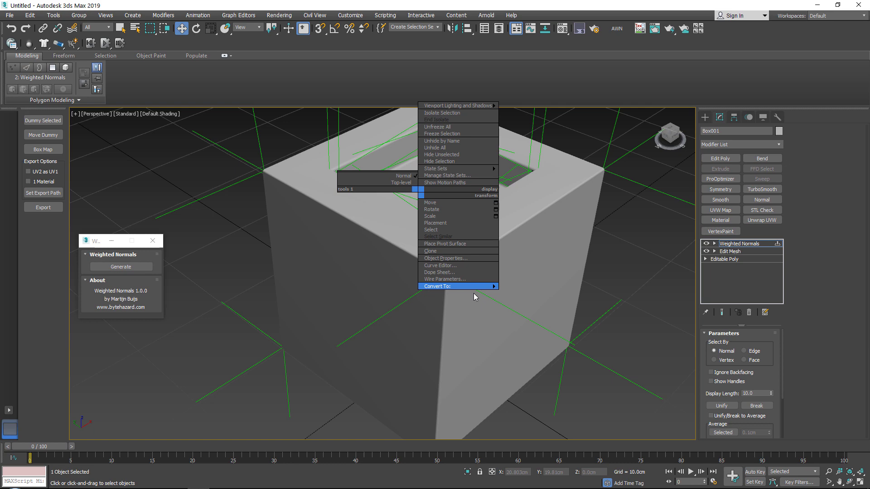
mouse_move(487, 286)
click(528, 295)
scroll(521, 278, down, 2)
alt+middle_drag(503, 248, 419, 271)
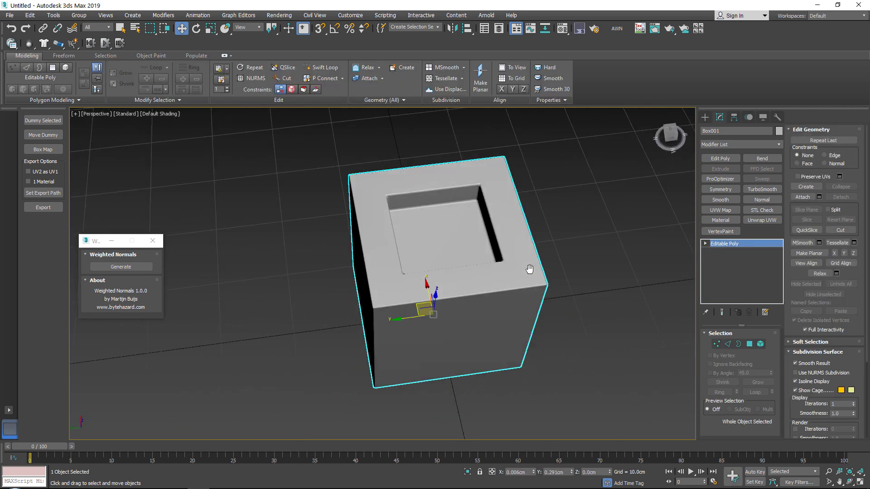
alt+middle_drag(529, 269, 486, 242)
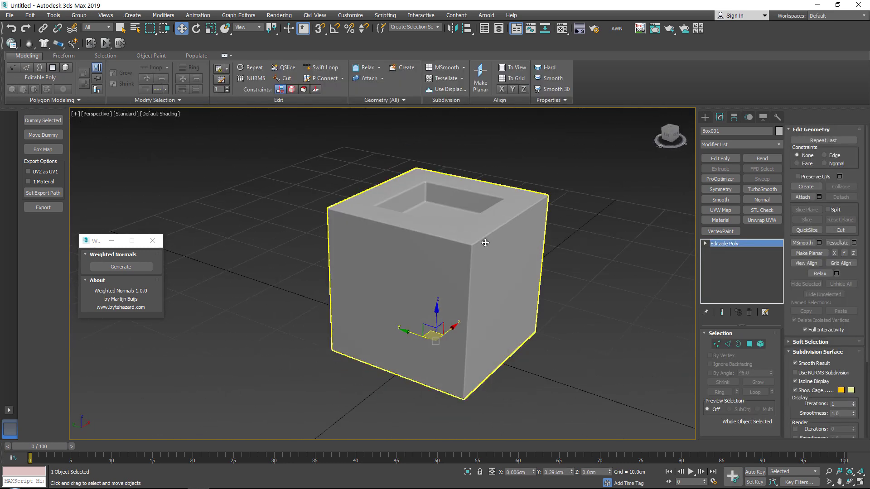
click(485, 243)
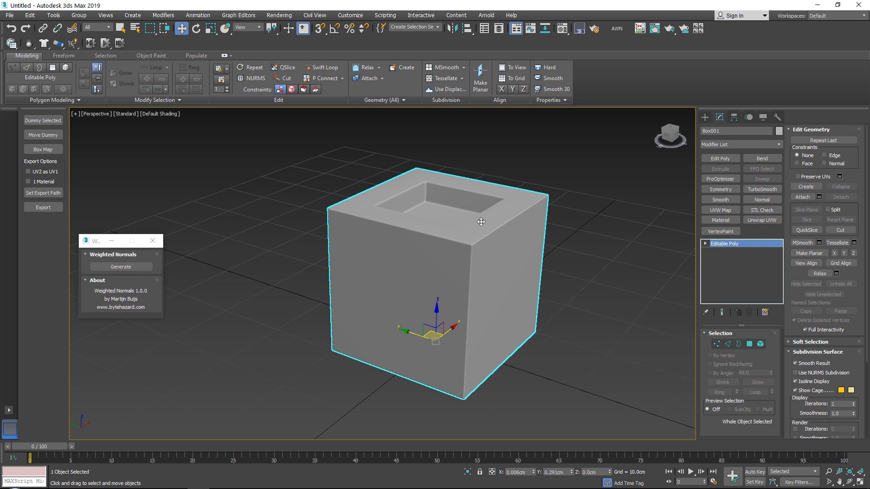
Step: Reset the recessed box's normals with an STL Check modifier and convert it back to Editable Poly
click(754, 211)
right_click(481, 211)
mouse_move(521, 300)
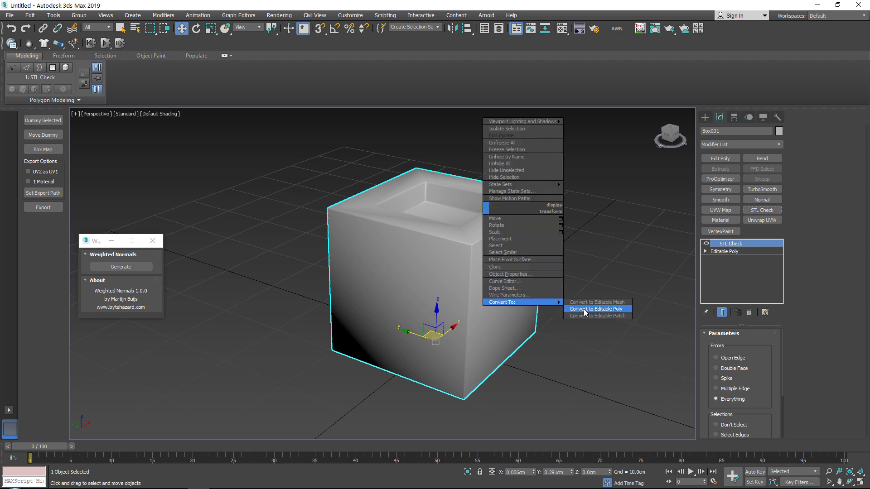
click(589, 310)
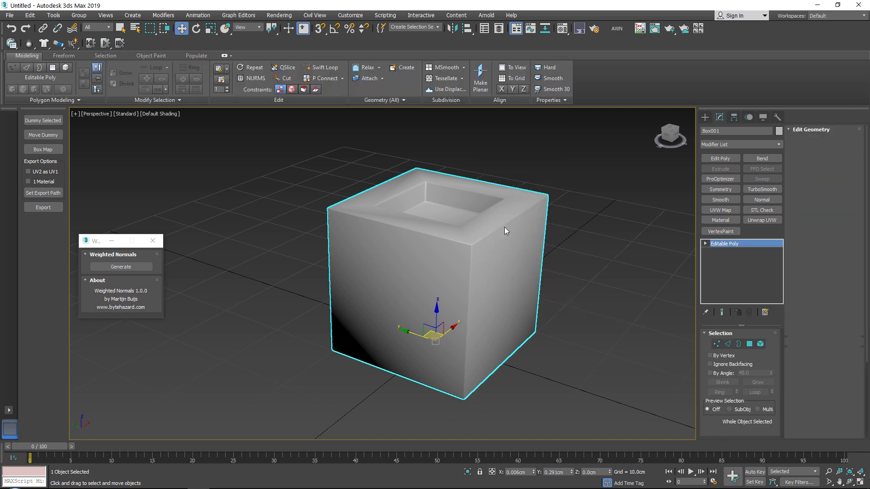
Step: Examine the box's polygons by selecting all of them and then only the large polygon on one side
key(4)
key(ctrl+a)
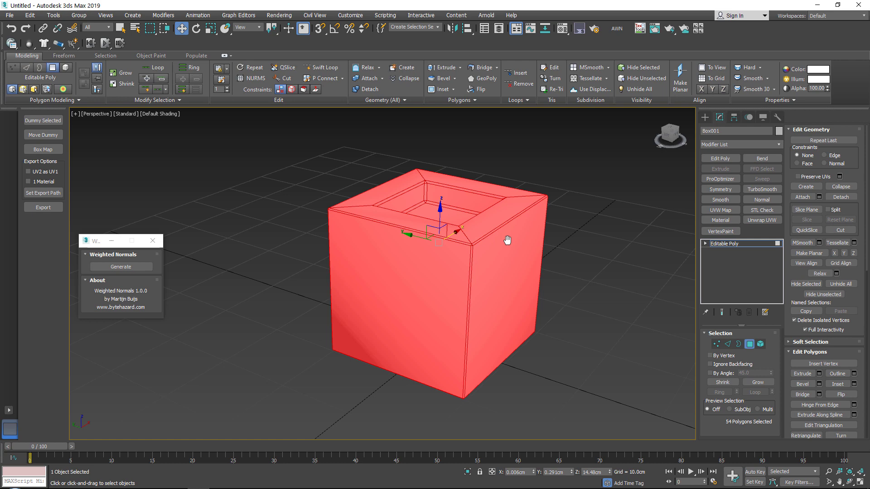
alt+middle_drag(505, 241, 445, 230)
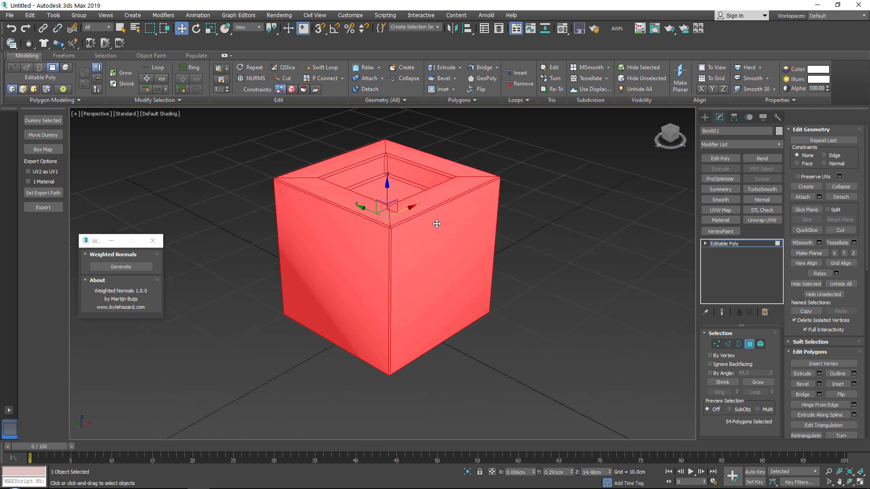
click(437, 224)
scroll(433, 221, up, 5)
scroll(399, 248, down, 2)
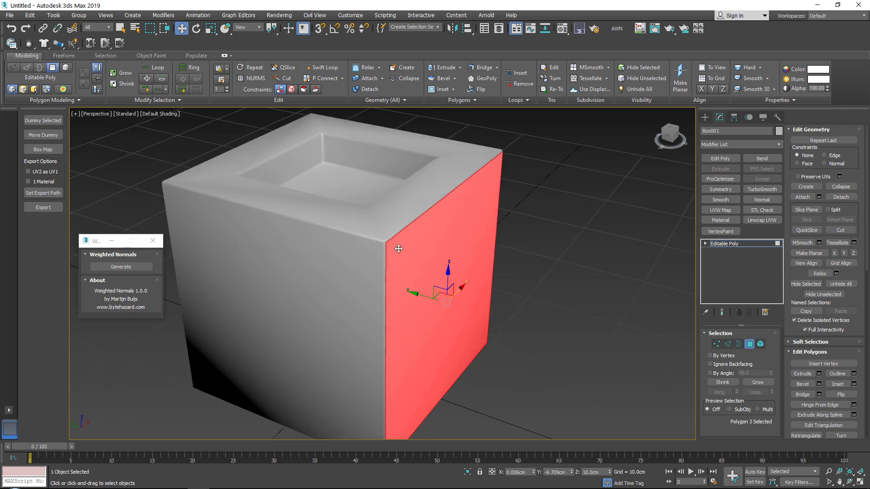
scroll(388, 246, up, 2)
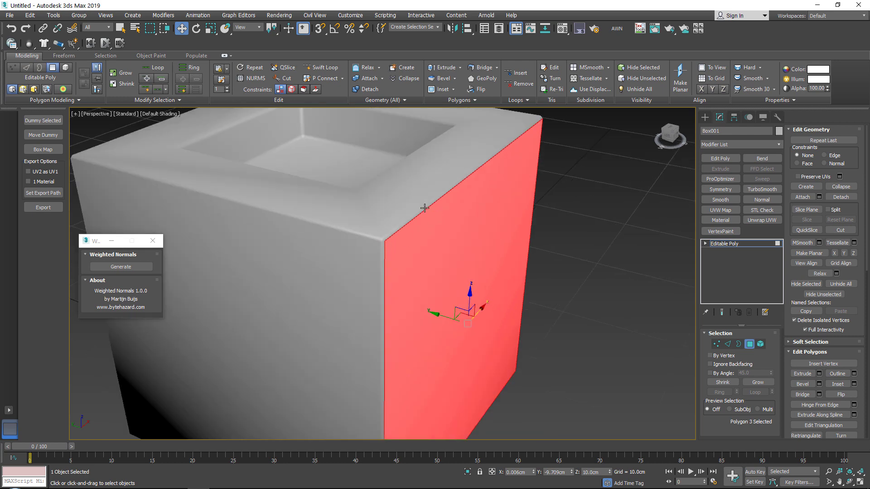
Step: Collapse the chamfer vertices at both upper corners of the chosen side face into single vertices and display Edged Faces
key(1)
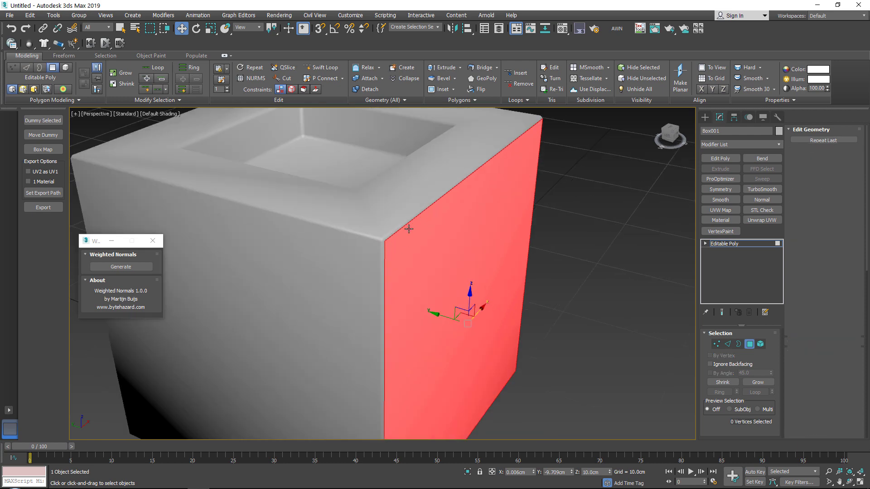
click(379, 239)
alt+middle_drag(379, 240, 519, 137)
click(529, 139)
click(166, 113)
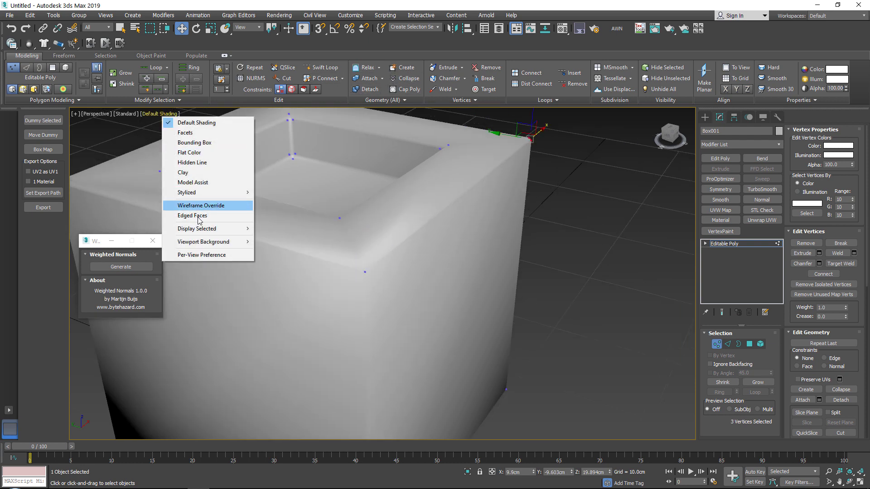
click(213, 211)
click(409, 78)
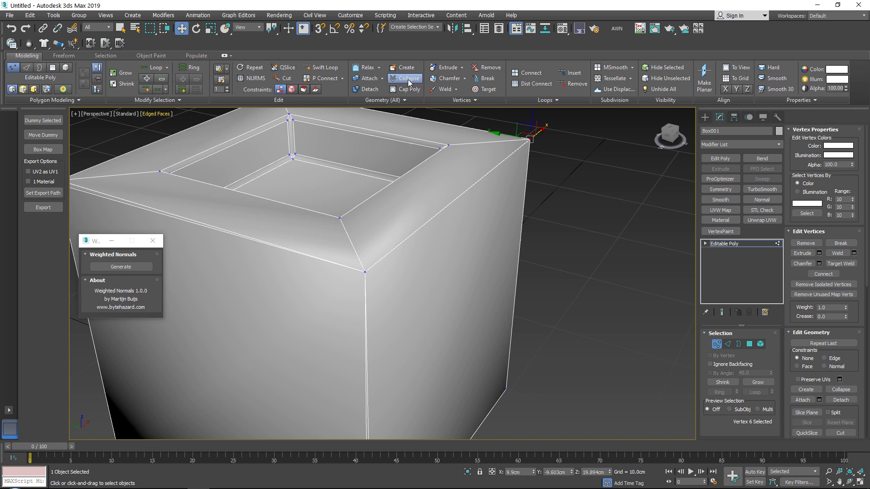
Step: Collapse the chamfer vertices at the two bottom corners of the same side face into single vertices
middle_drag(499, 390, 489, 304)
drag(477, 285, 510, 317)
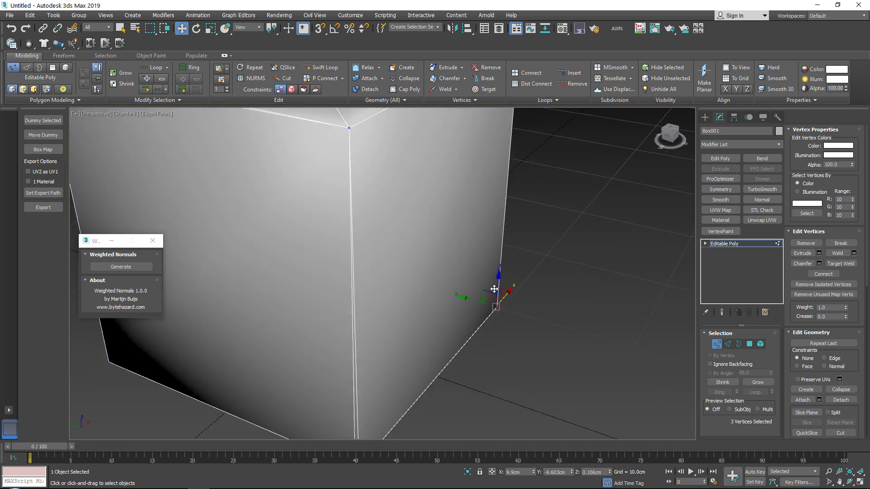
click(409, 79)
middle_drag(485, 220, 533, 108)
drag(452, 363, 379, 286)
click(408, 78)
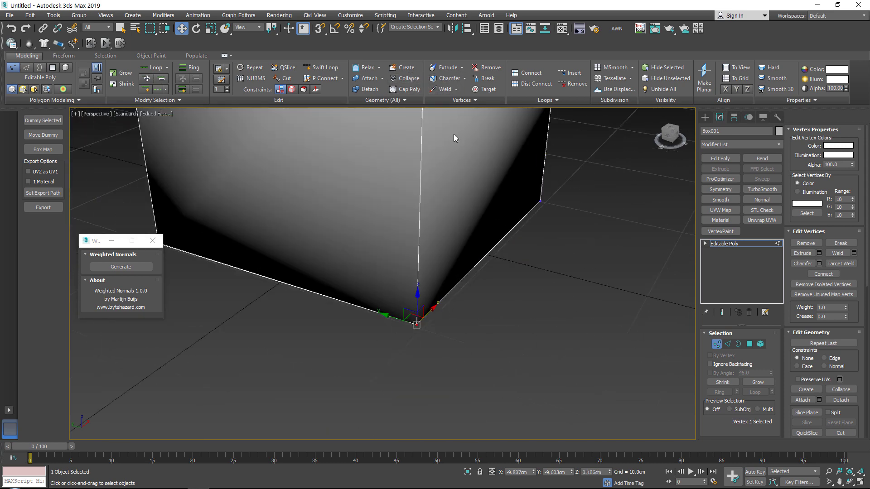
scroll(454, 138, down, 2)
middle_drag(454, 138, 434, 230)
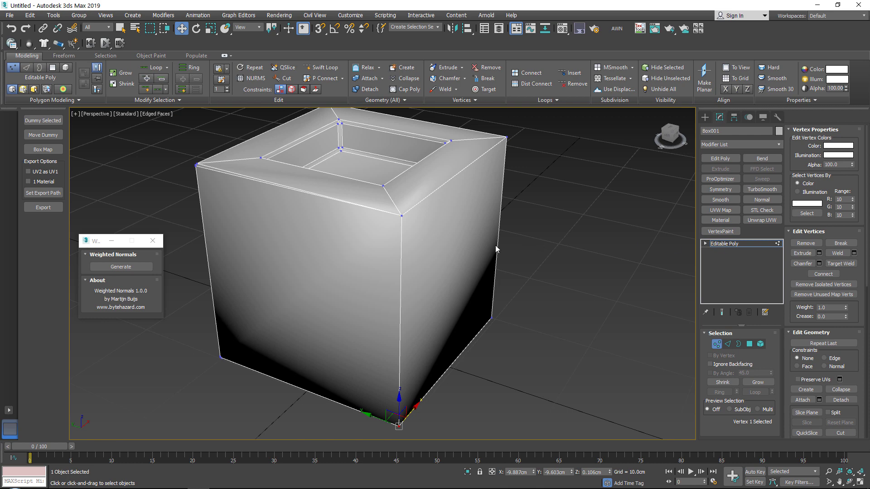
Step: Select every polygon of the box and assign smoothing group 1
key(4)
click(463, 218)
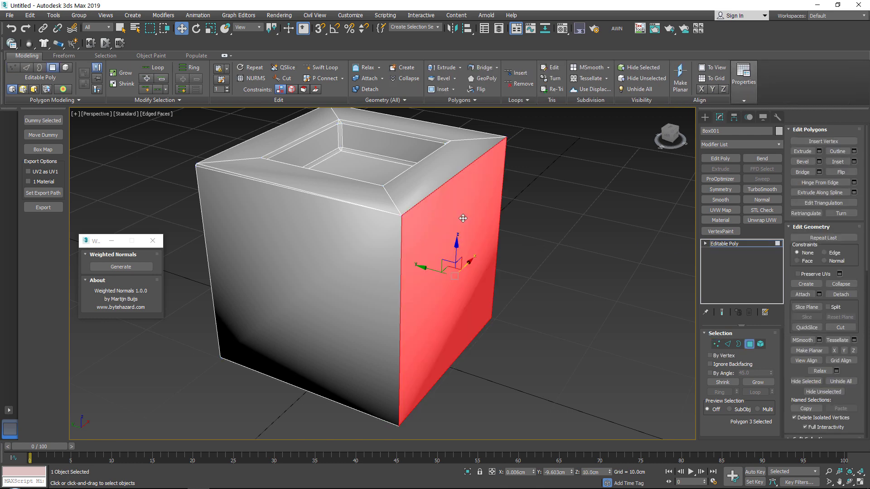
alt+middle_drag(462, 218, 486, 224)
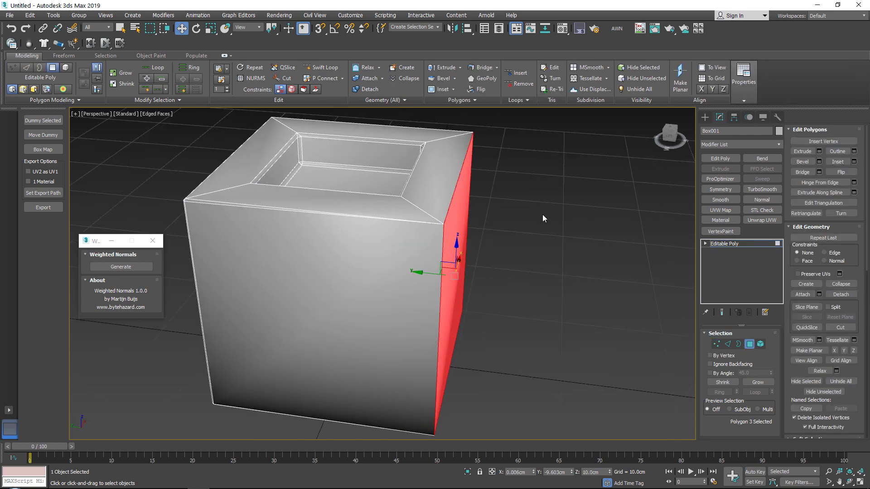
alt+middle_drag(544, 218, 515, 210)
key(ctrl+a)
scroll(830, 395, down, 5)
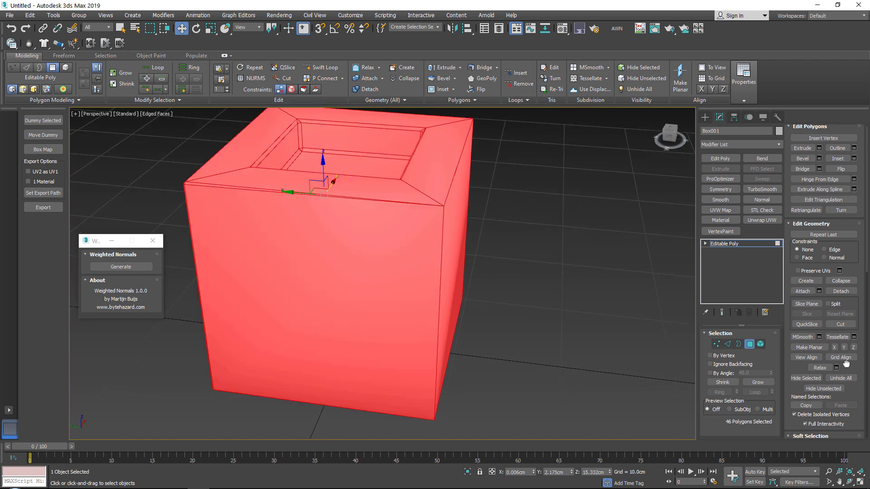
click(795, 243)
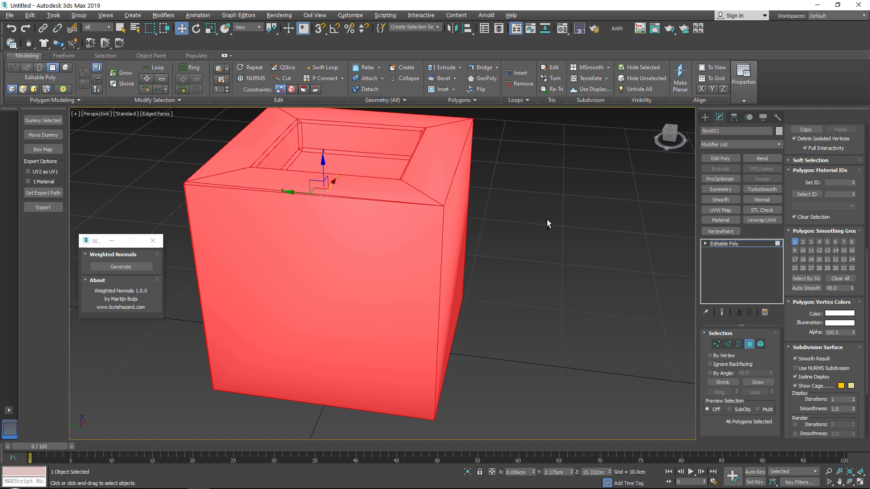
Step: Remove smoothing group 1 from the large side polygon without chamfers and leave polygon editing
alt+middle_drag(548, 220, 472, 213)
click(472, 214)
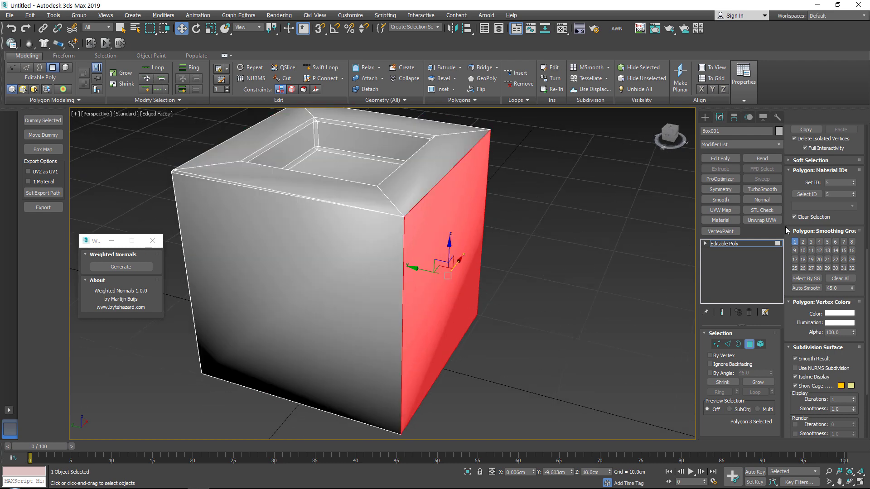
click(796, 243)
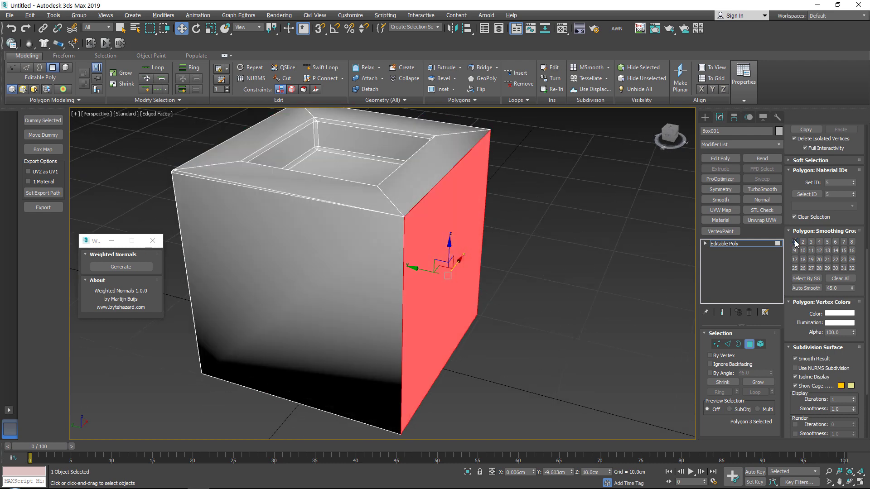
click(752, 243)
Step: Generate weighted normals for the partly chamfered box and convert it to Editable Poly
alt+middle_drag(528, 243, 277, 183)
click(138, 266)
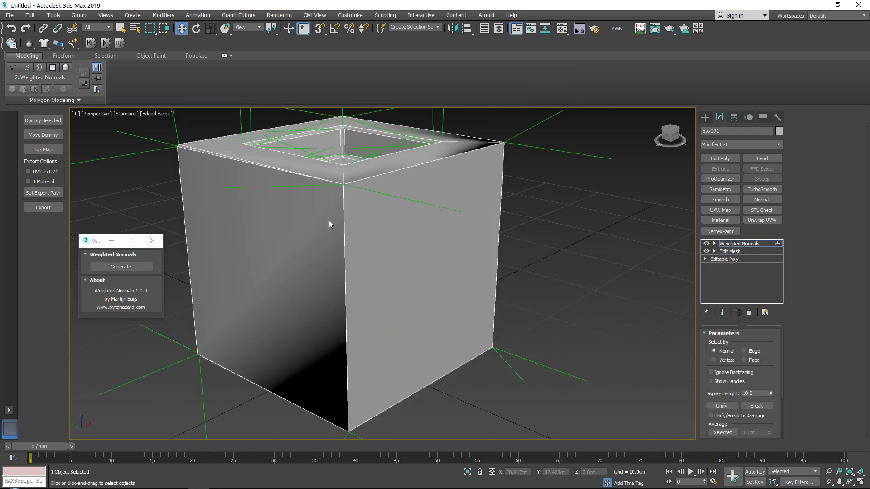
right_click(331, 191)
click(442, 299)
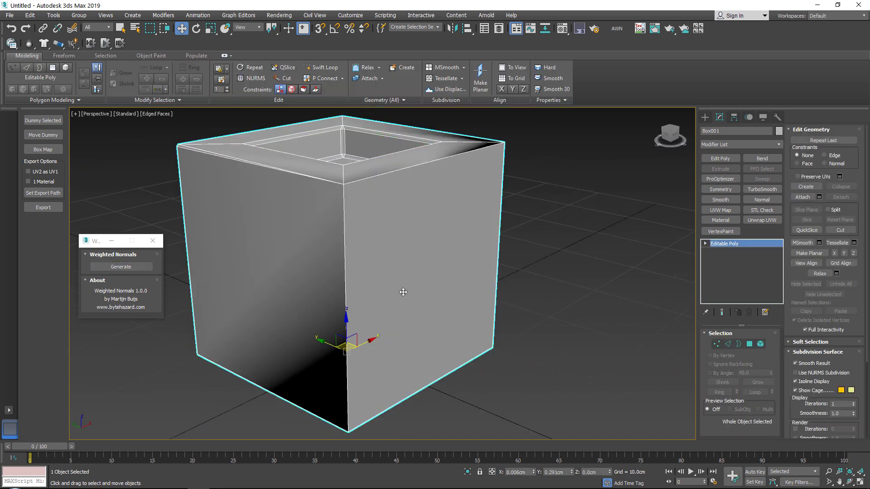
Step: Examine the box's shading around the hard-edged side from above, from below and close to the corners
alt+middle_drag(402, 291, 415, 243)
scroll(402, 220, up, 4)
scroll(396, 214, down, 4)
mouse_move(396, 215)
middle_down()
mouse_move(492, 227)
mouse_move(530, 217)
middle_up()
mouse_move(220, 306)
middle_down()
mouse_move(362, 284)
mouse_move(583, 222)
middle_up()
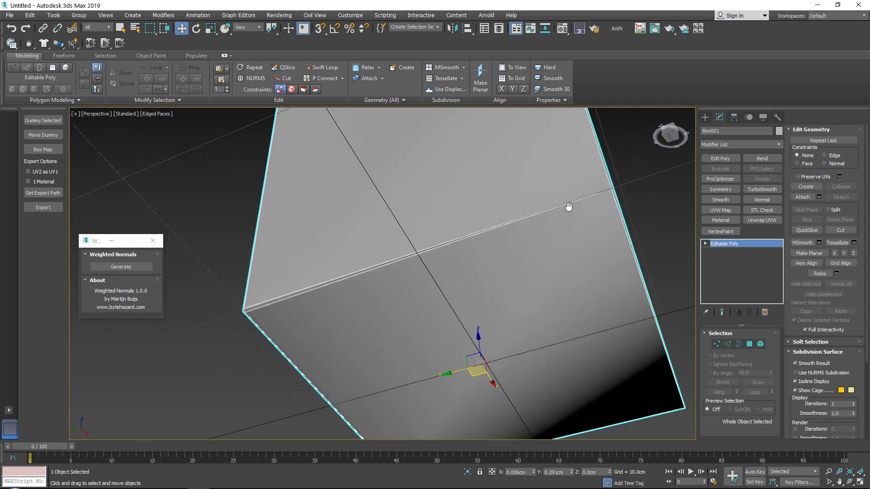
scroll(567, 208, down, 3)
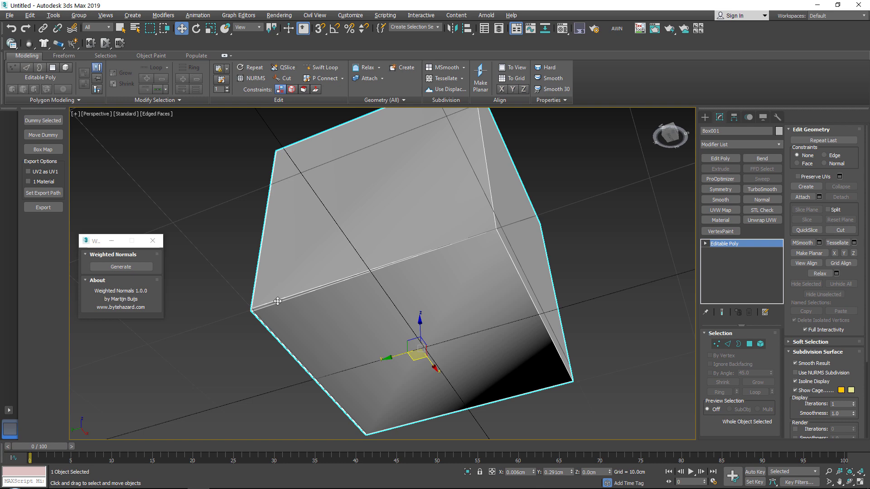
alt+middle_drag(277, 301, 307, 307)
scroll(361, 275, up, 3)
alt+middle_drag(380, 249, 440, 245)
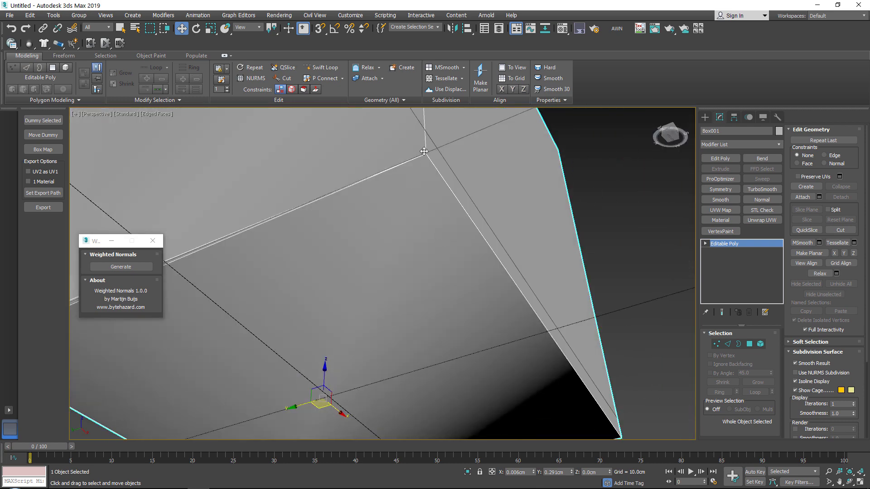
middle_drag(466, 163, 462, 278)
scroll(423, 225, down, 5)
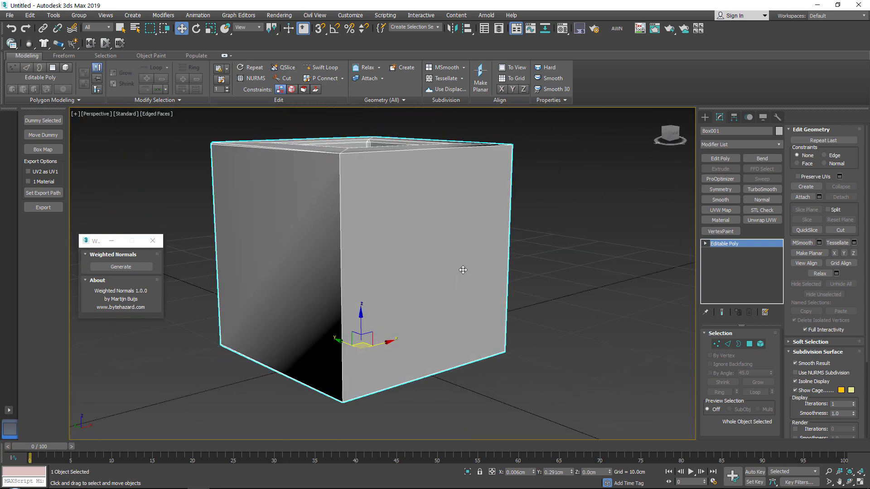
alt+middle_drag(469, 283, 480, 293)
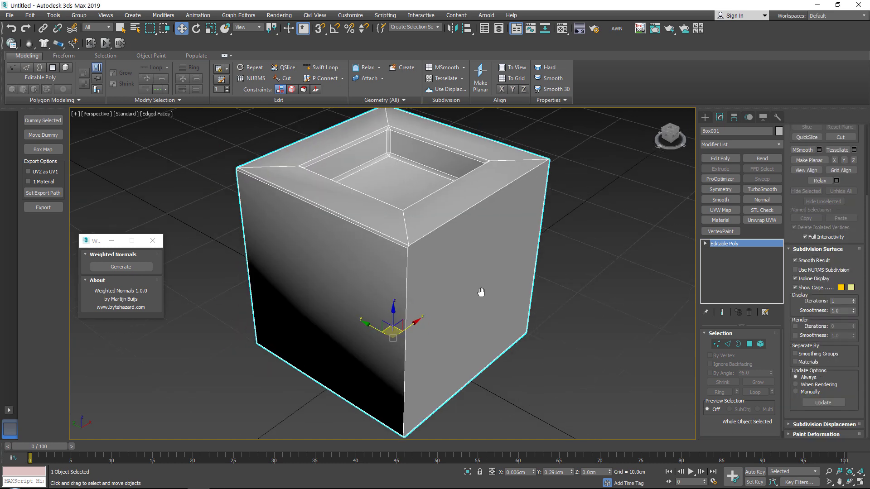
scroll(451, 251, up, 3)
alt+middle_drag(451, 251, 455, 251)
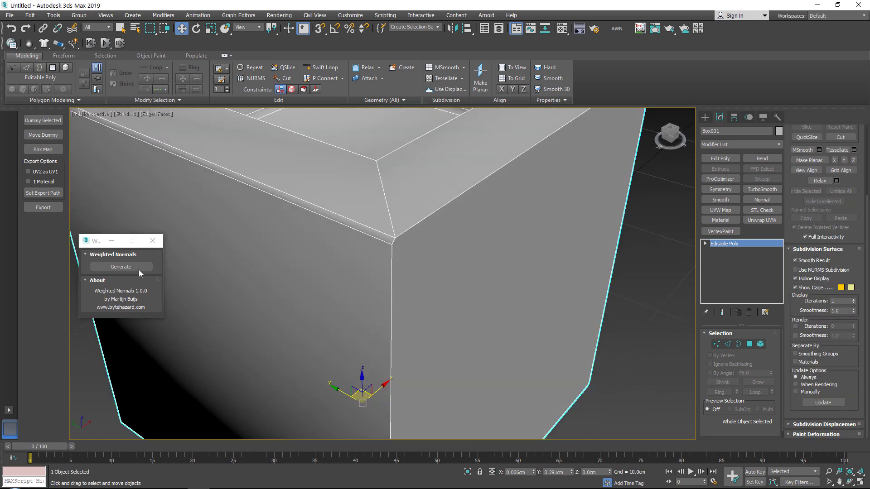
Step: Generate the weighted normals again and collapse the modifier stack to an Editable Poly
click(121, 267)
scroll(398, 224, down, 5)
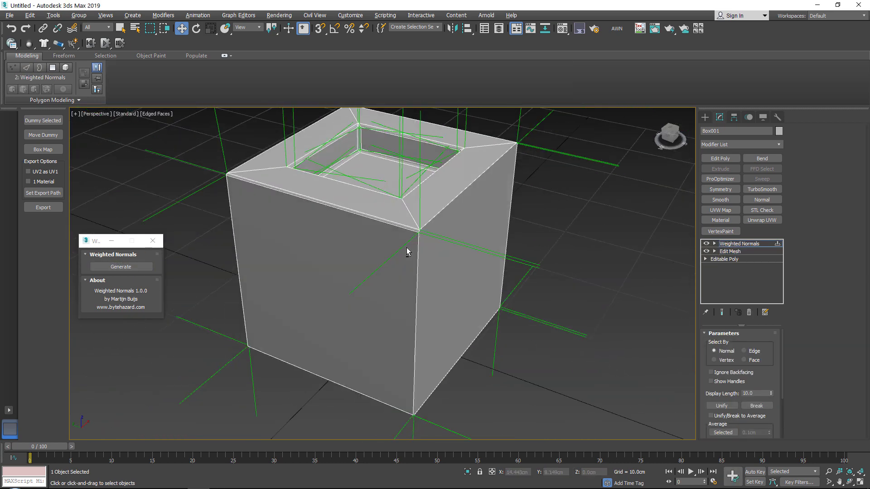
scroll(407, 252, down, 5)
right_click(398, 187)
mouse_move(414, 280)
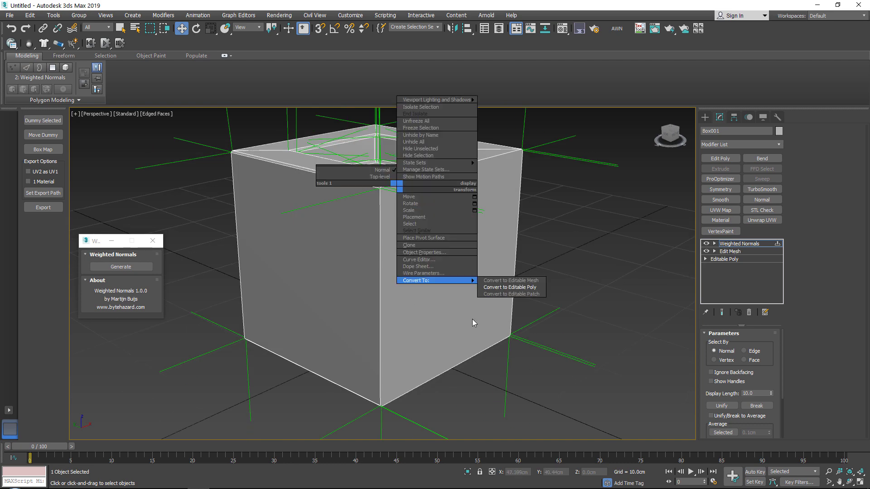
click(510, 287)
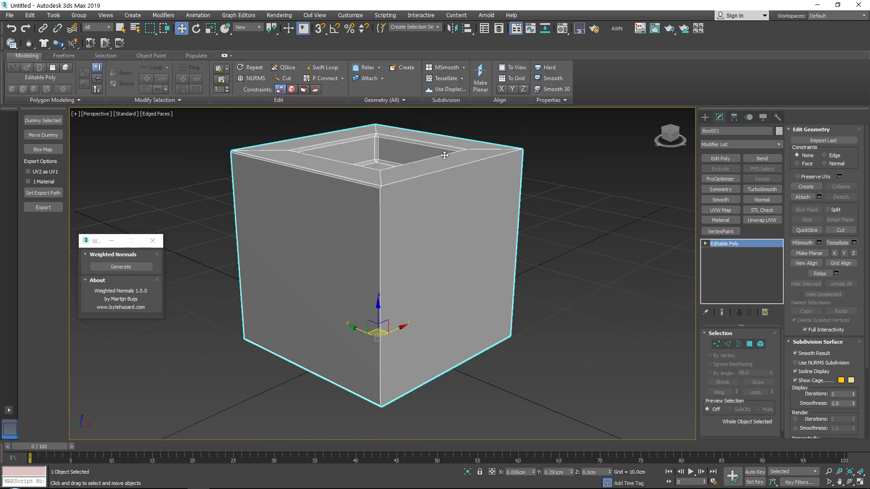
alt+middle_drag(442, 166, 441, 188)
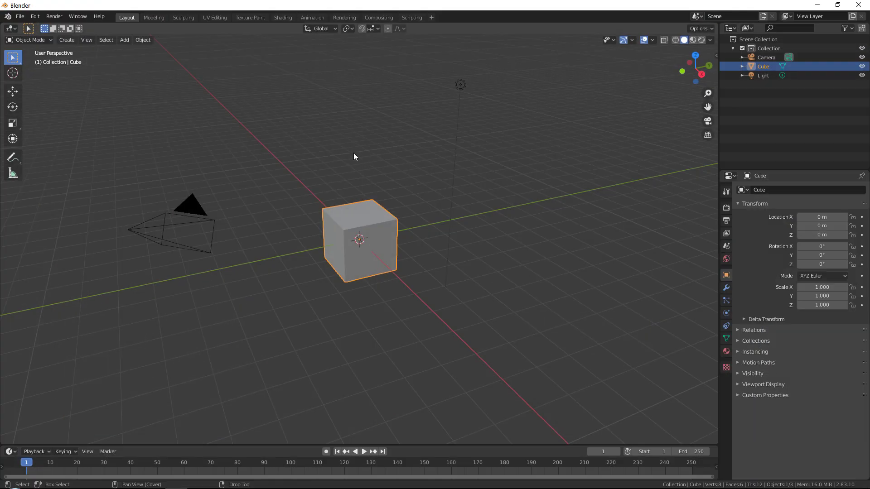
Step: Switch to Blender, delete the default camera and light, and select the cube
drag(154, 144, 259, 289)
shift+drag(435, 55, 515, 126)
key(Delete)
click(379, 222)
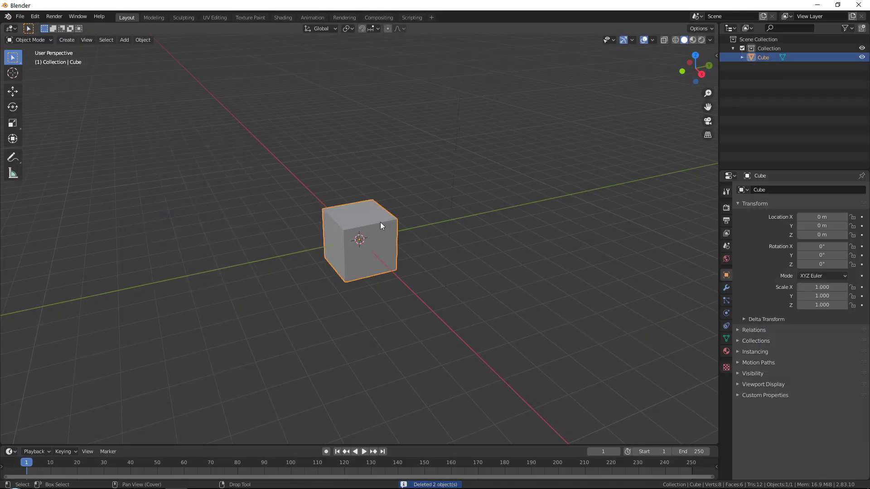
Step: Enter Edit Mode on the cube and inset its top face evenly to leave a border
key(Tab)
scroll(366, 213, up, 5)
scroll(366, 213, up, 1)
key(3)
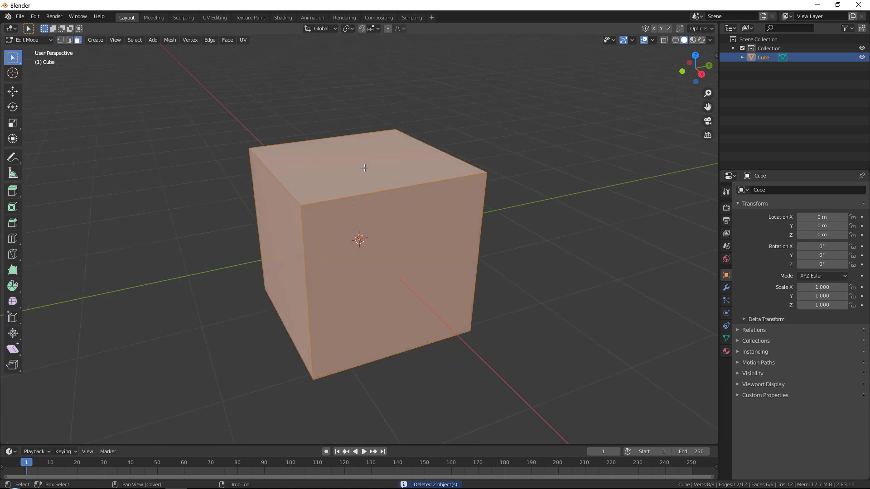
click(364, 171)
key(w)
alt+middle_drag(428, 202, 534, 182)
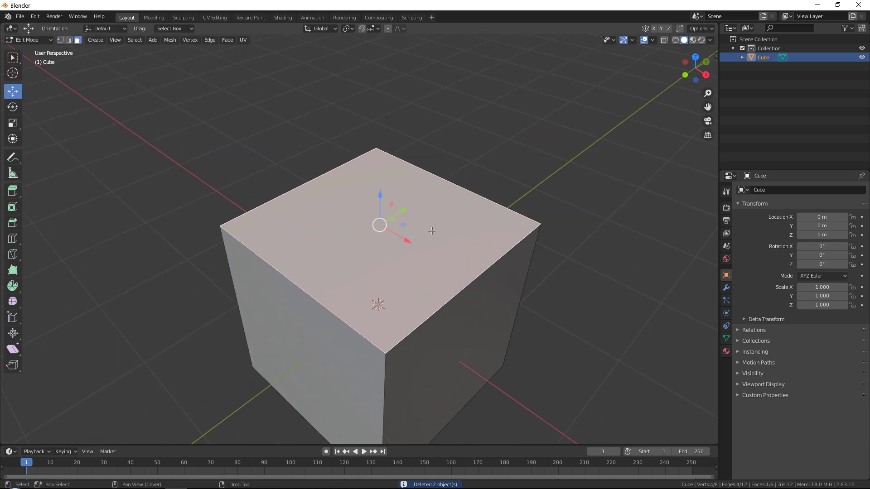
key(i)
click(510, 171)
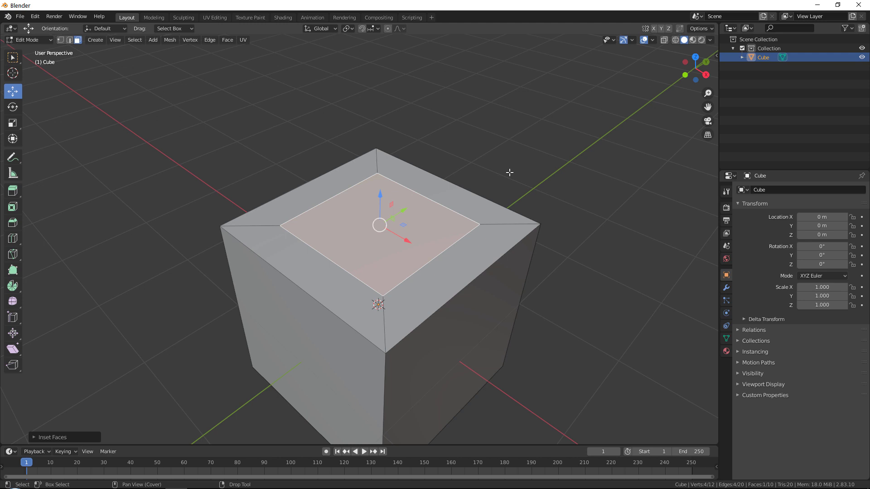
Step: Extrude the inset top face down into the cube to form a shallow square recess
key(e)
click(451, 215)
scroll(396, 138, down, 1)
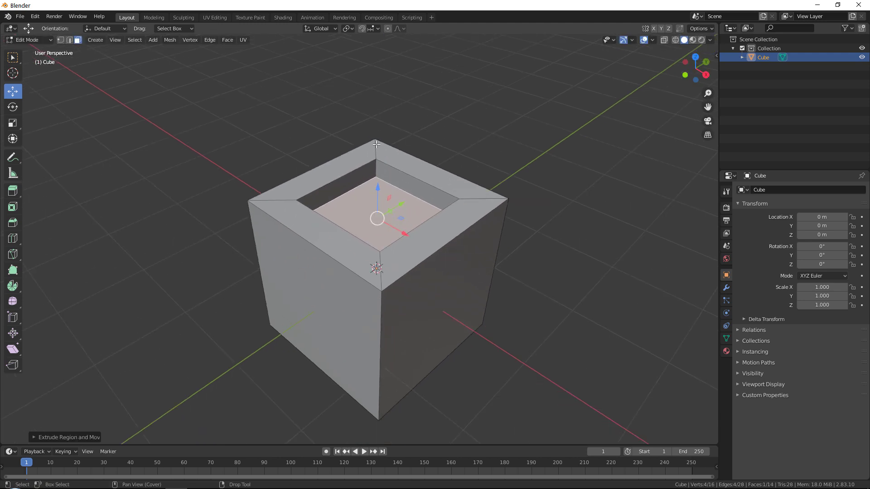
Step: Bevel all edges of the recessed box by about 0.03 m with one segment and return to Object Mode
key(2)
key(a)
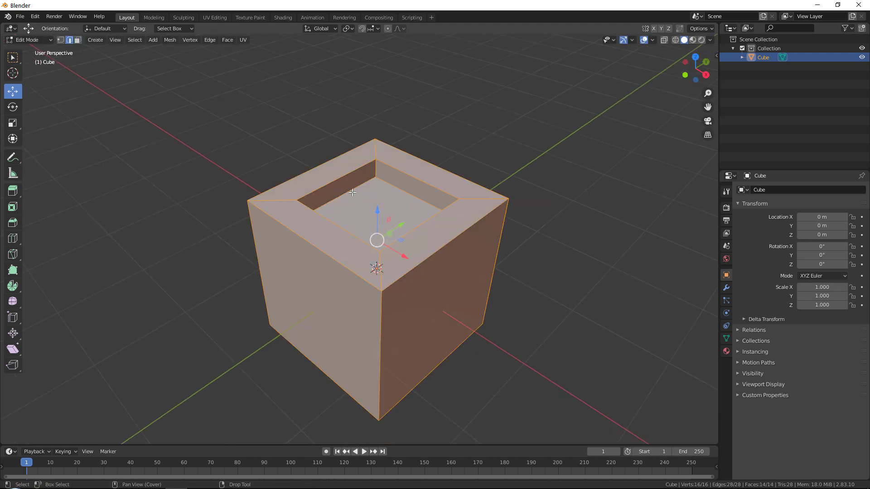
scroll(518, 146, up, 1)
key(ctrl+b)
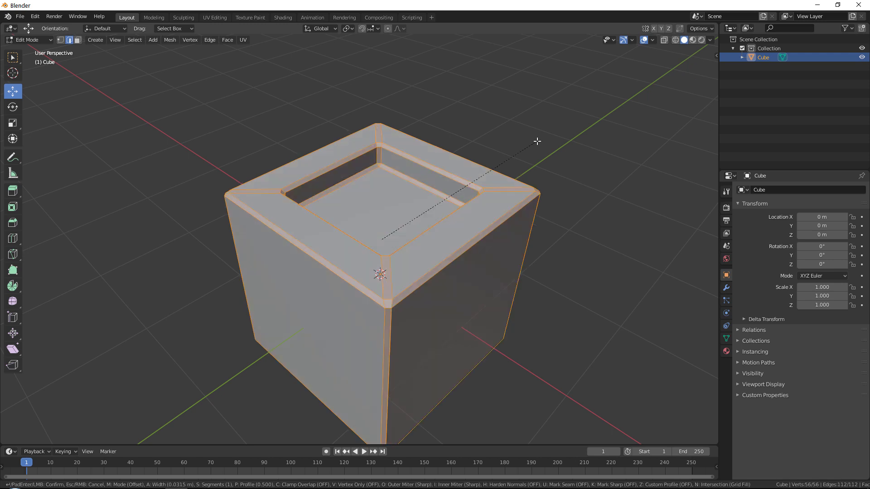
click(537, 142)
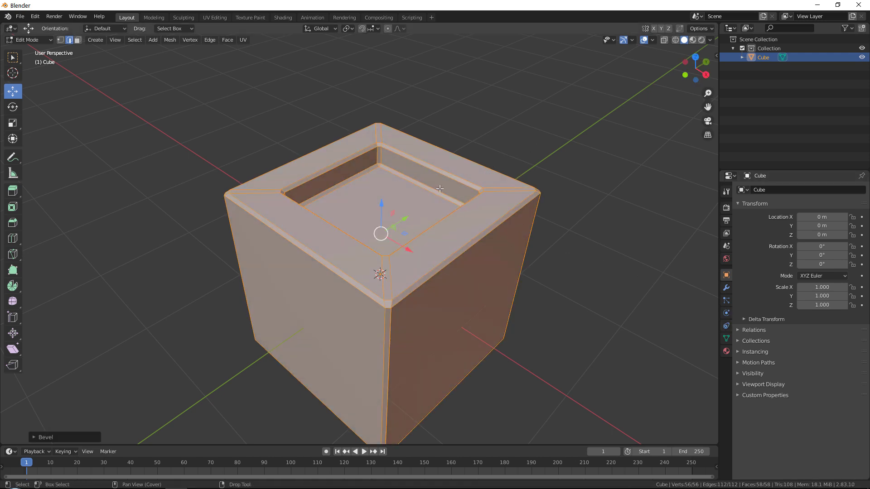
key(Tab)
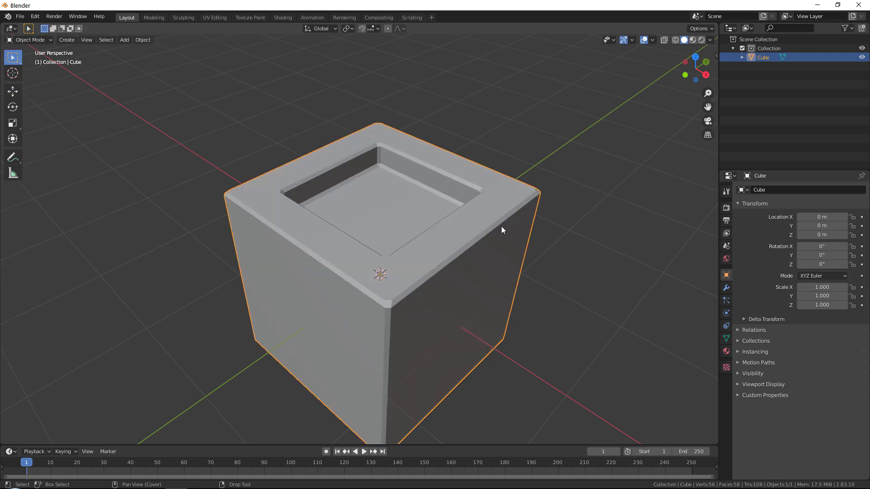
Step: Enable Auto Smooth in the cube's mesh normals settings
click(727, 338)
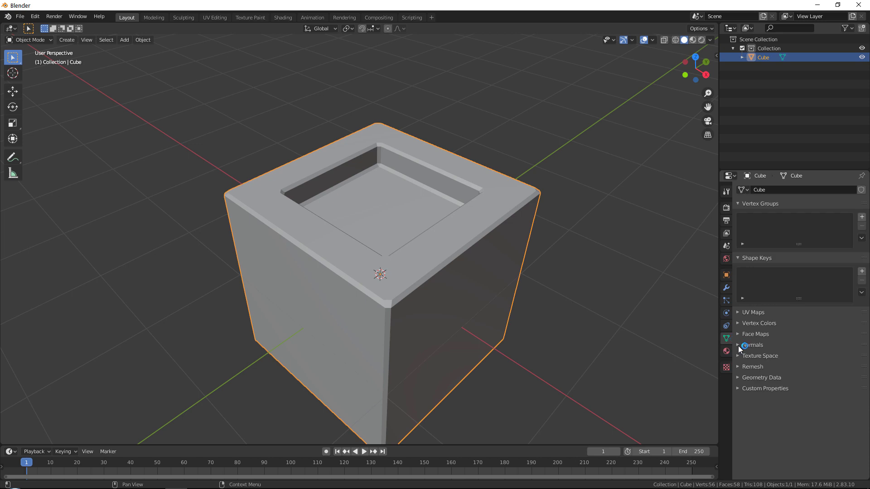
click(740, 345)
click(751, 356)
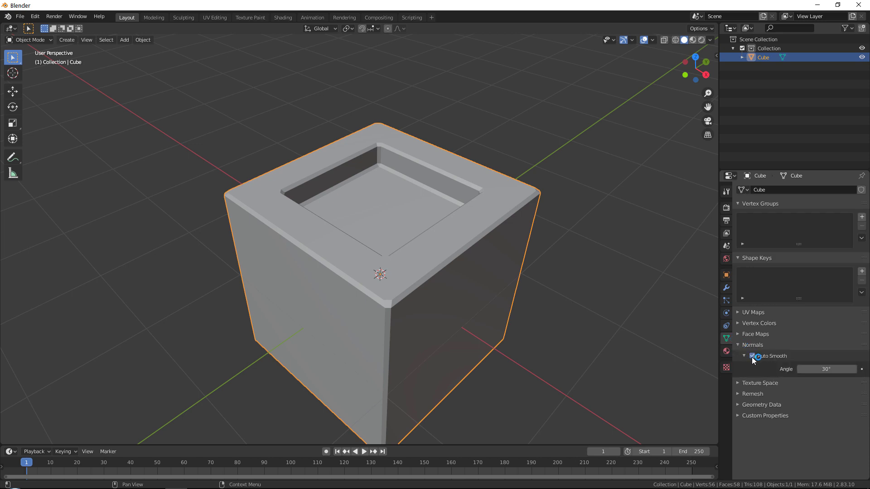
Step: Add a Weighted Normal modifier to the cube and set its weight to 100
click(729, 289)
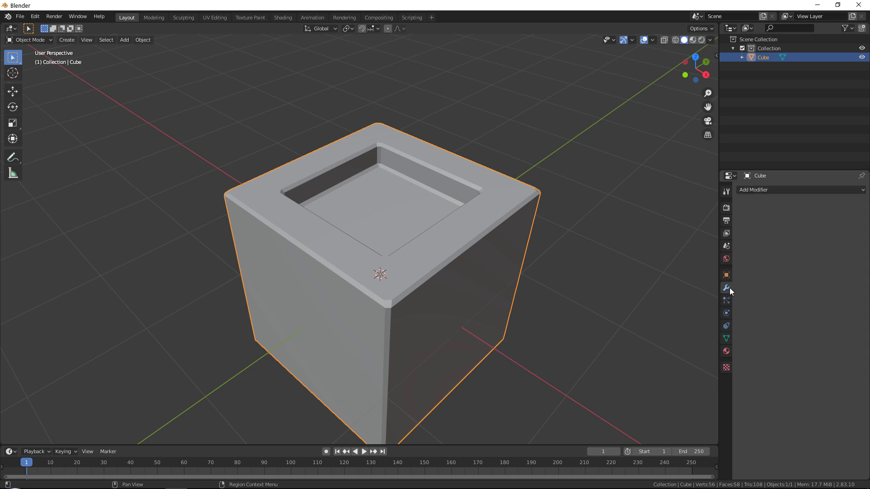
click(757, 189)
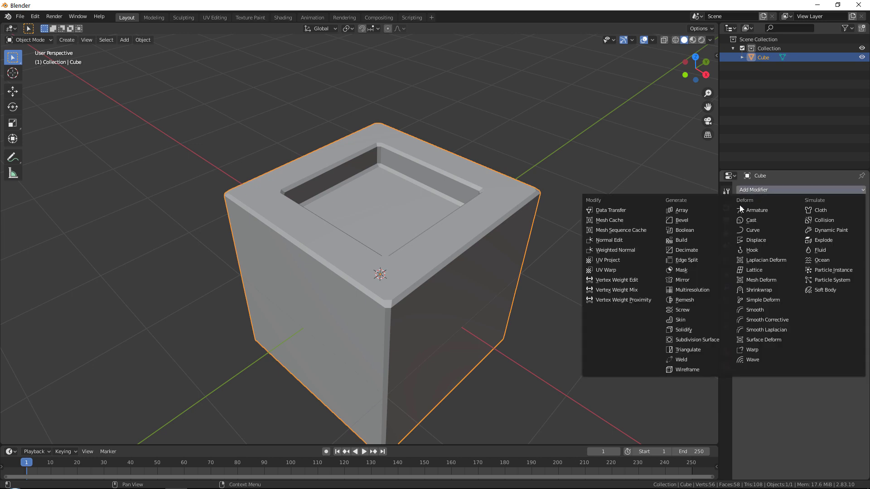
click(629, 251)
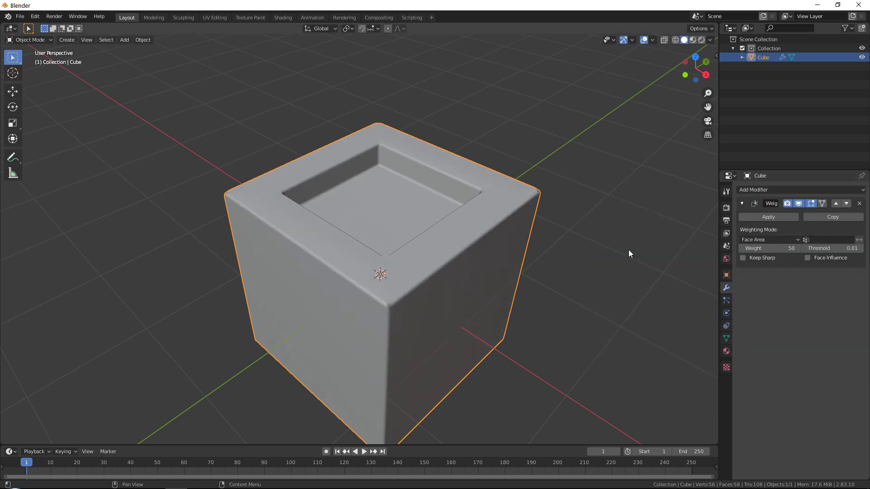
middle_drag(420, 254, 456, 278)
click(754, 249)
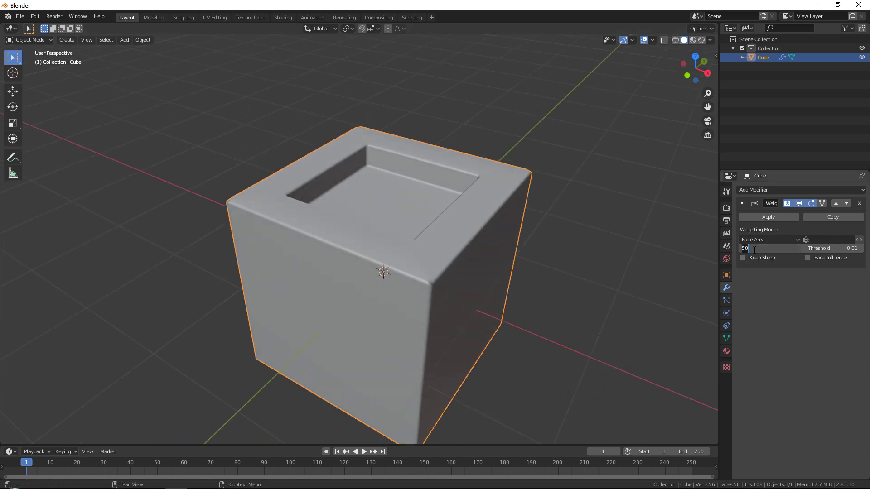
key(Return)
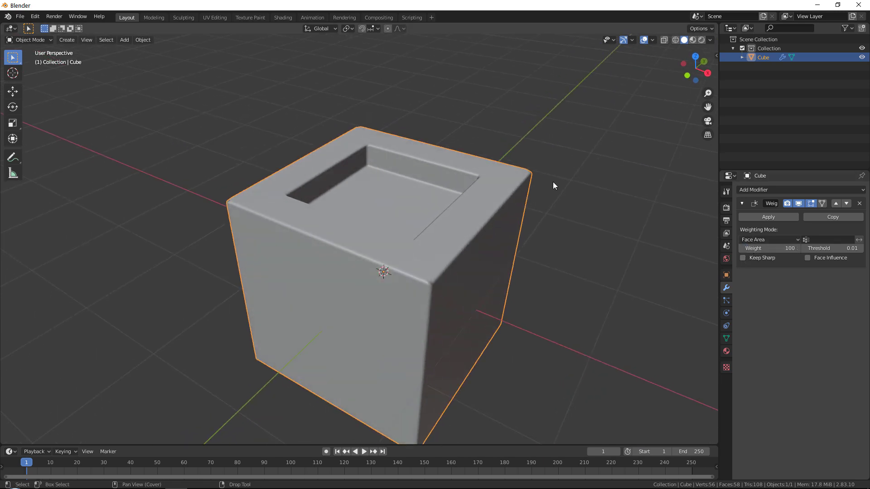
middle_drag(441, 284, 466, 216)
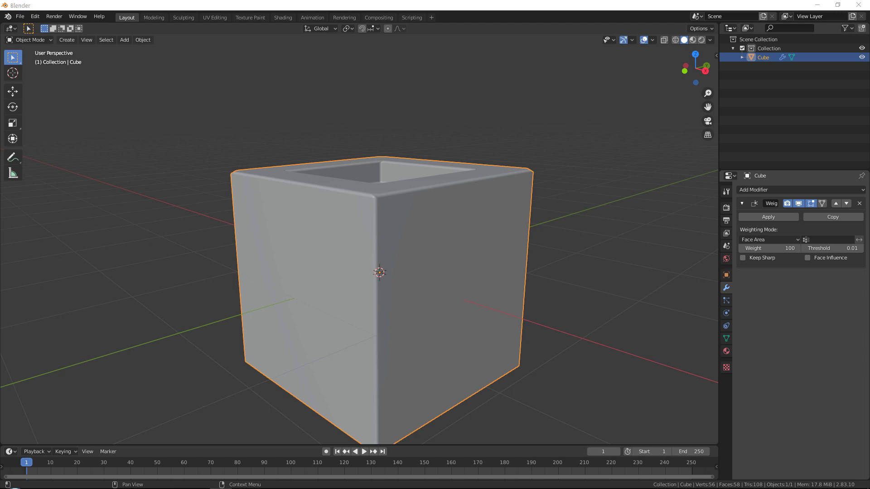
Step: Switch to the ArtStation portfolio in the browser, open the Environments and Tutorials albums in separate tabs, and show Environments
key(alt+Tab)
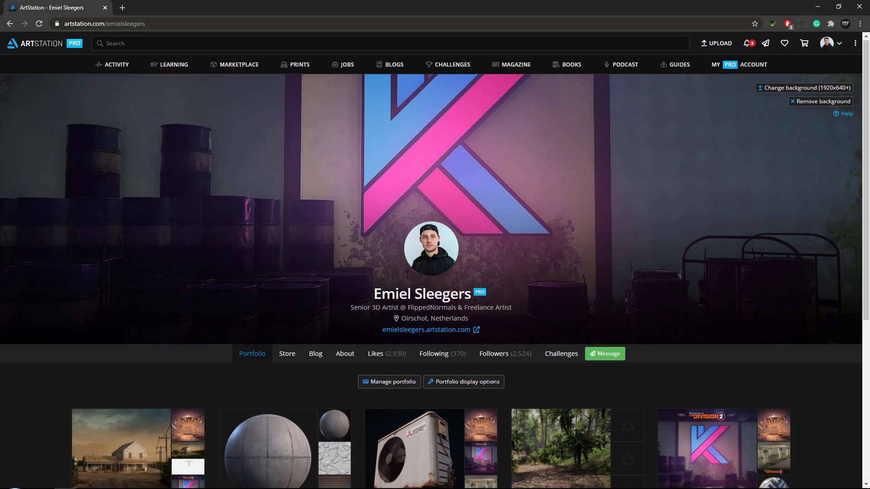
scroll(354, 229, down, 5)
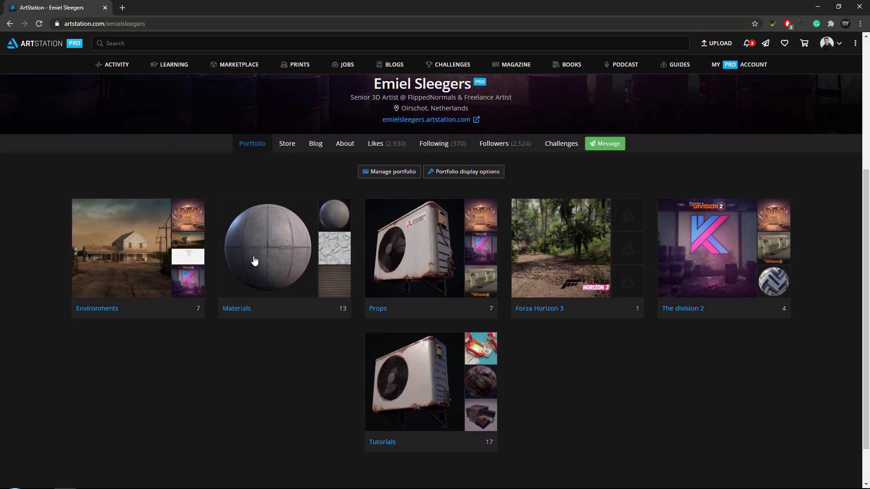
middle_click(105, 311)
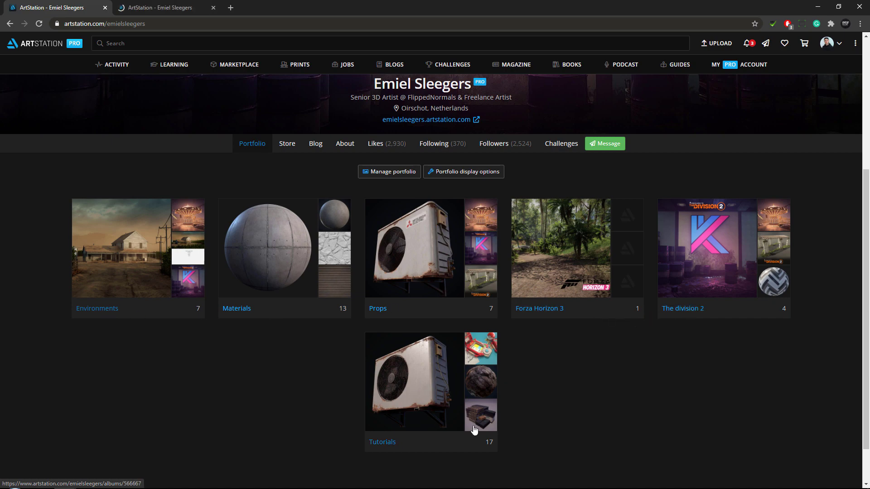
middle_click(383, 443)
click(160, 7)
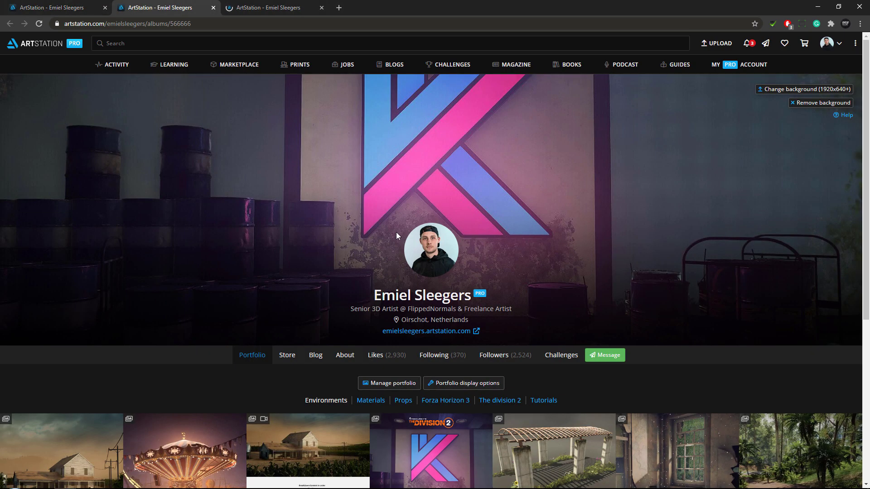
Step: Open the Dust Storm Aftermath project and look through its farmhouse renders
scroll(396, 232, down, 5)
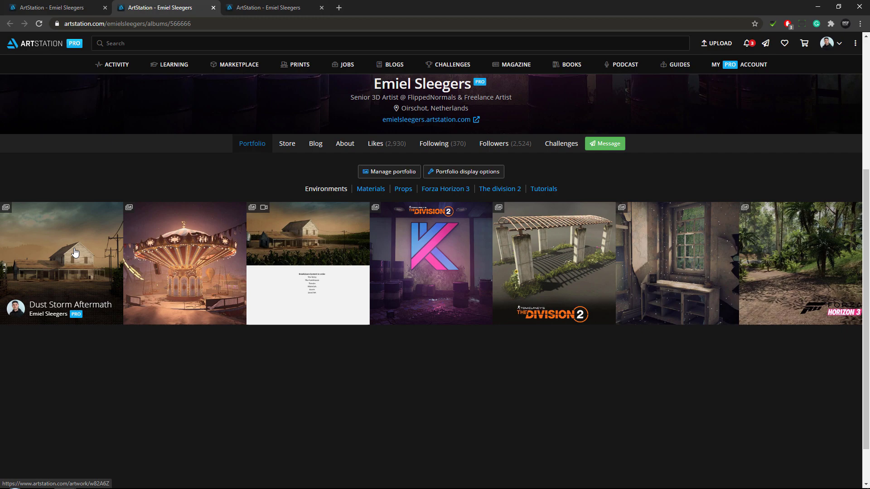
click(76, 252)
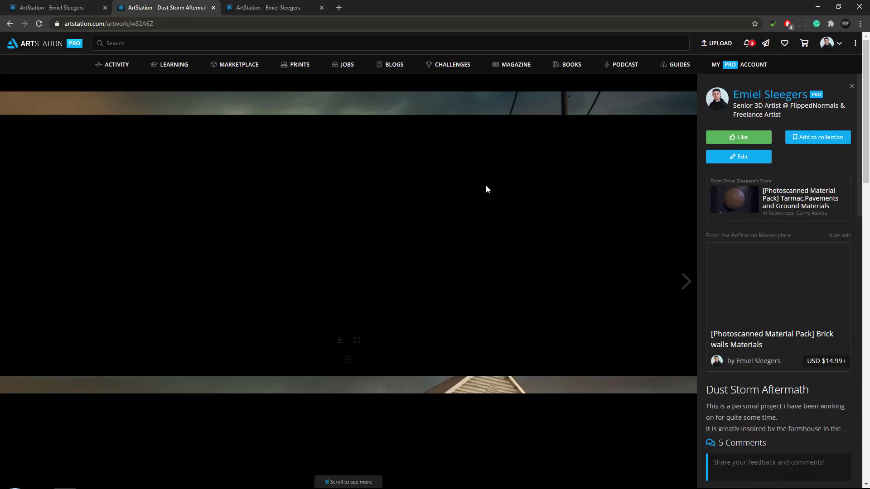
scroll(396, 225, down, 2)
scroll(364, 221, down, 20)
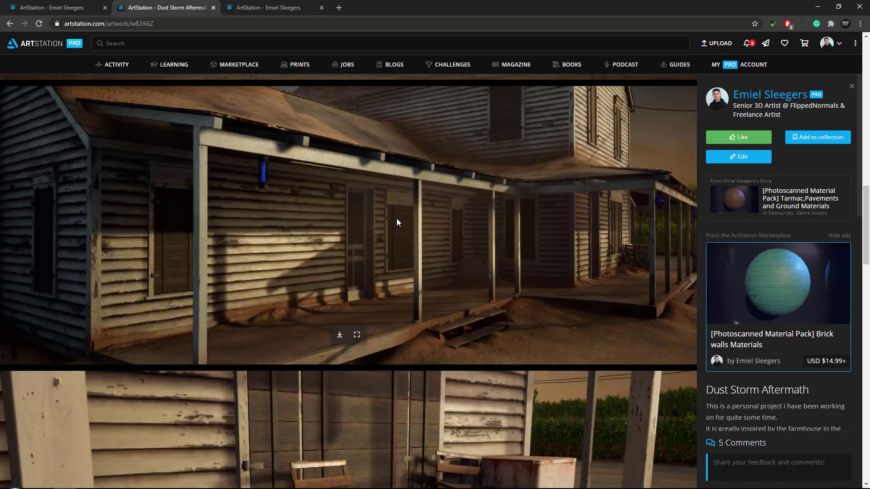
scroll(218, 163, up, 2)
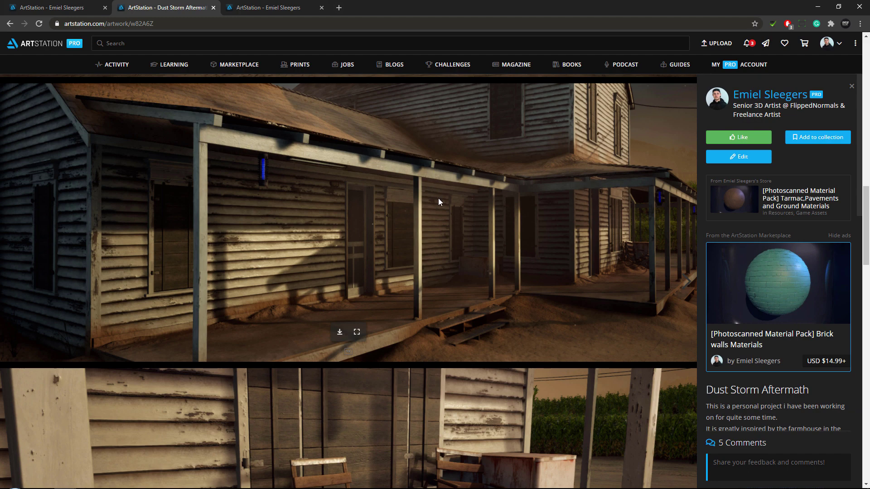
scroll(438, 202, down, 5)
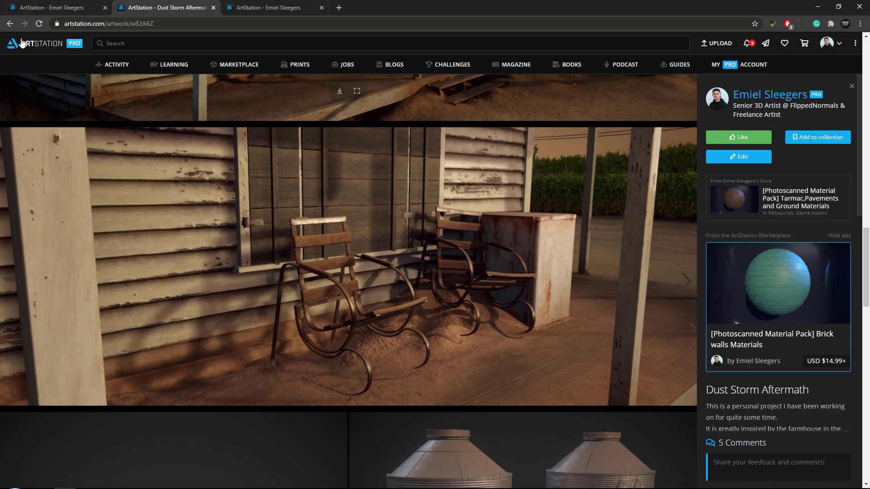
Step: Go back to the Environments album and open the [THE DIVISION 2] Prop Art Dump! project
click(274, 6)
click(191, 5)
click(9, 23)
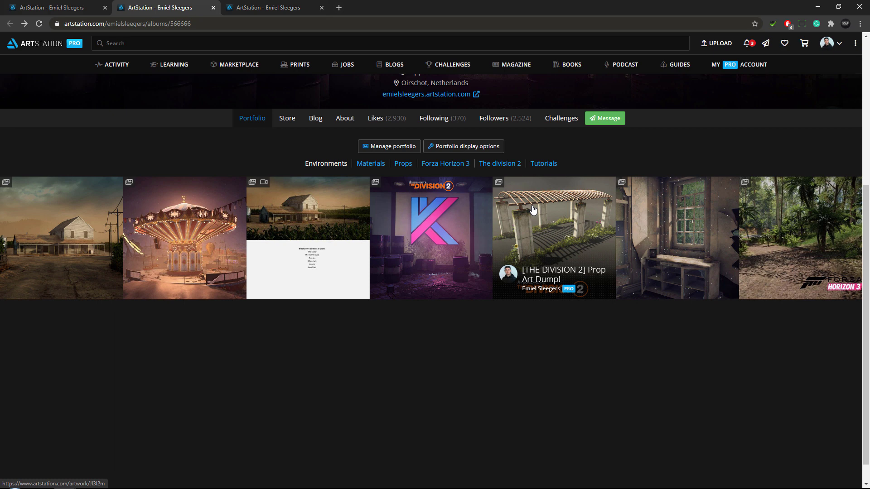
click(557, 207)
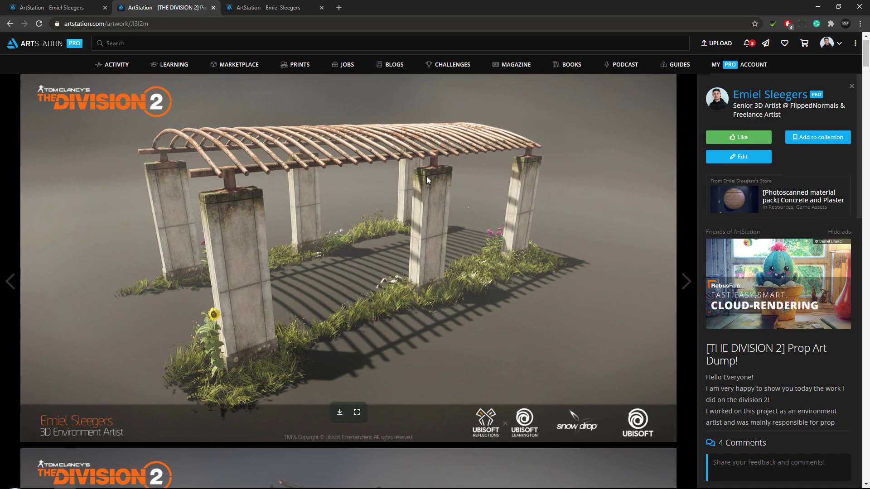
Step: Look through the Division 2 prop renders, from the rubble and scaffolding pieces to the round red-columned building
scroll(218, 170, down, 8)
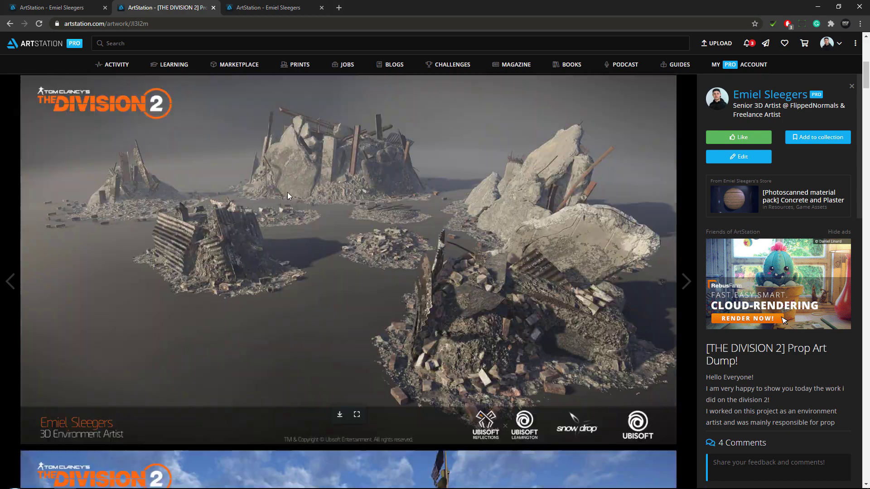
scroll(287, 196, down, 8)
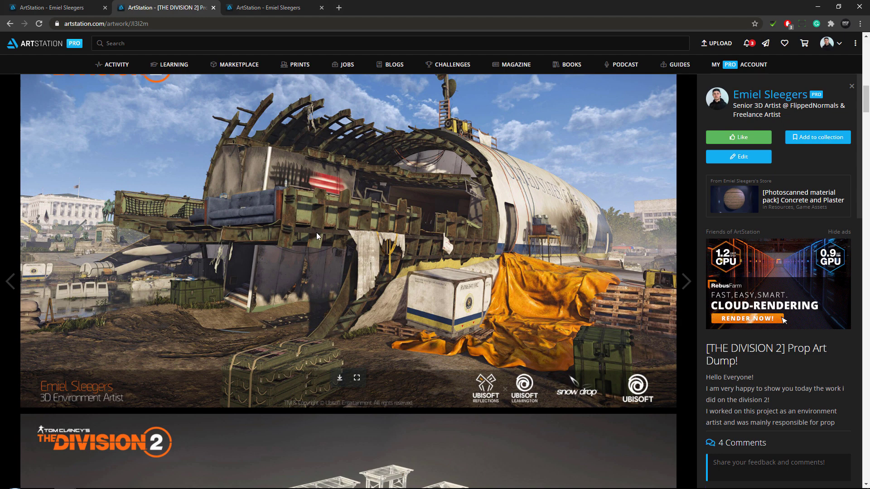
scroll(209, 238, down, 10)
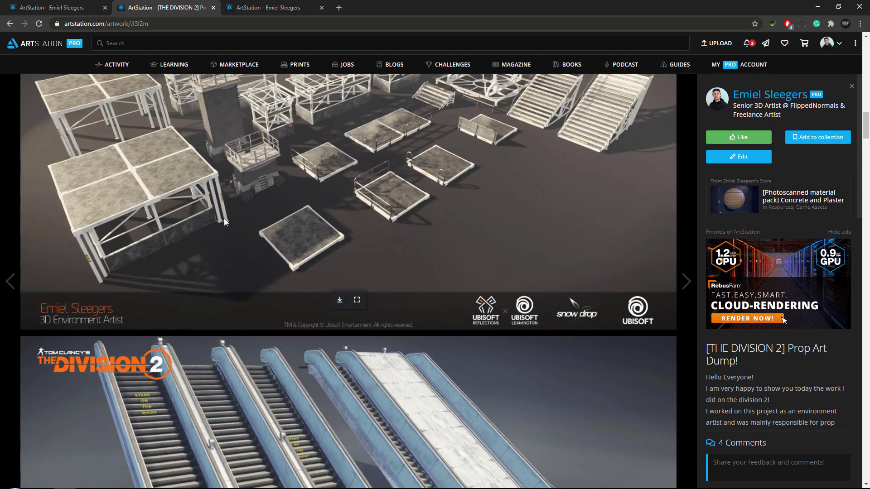
scroll(224, 219, up, 3)
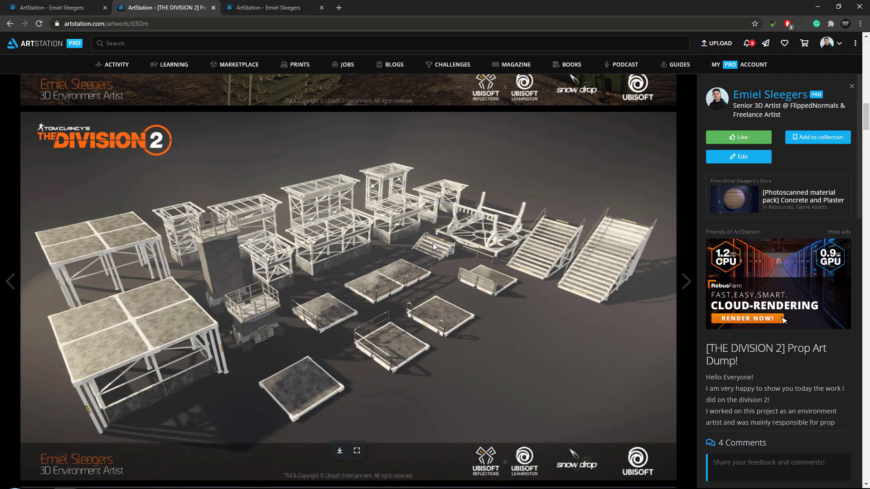
scroll(433, 243, down, 8)
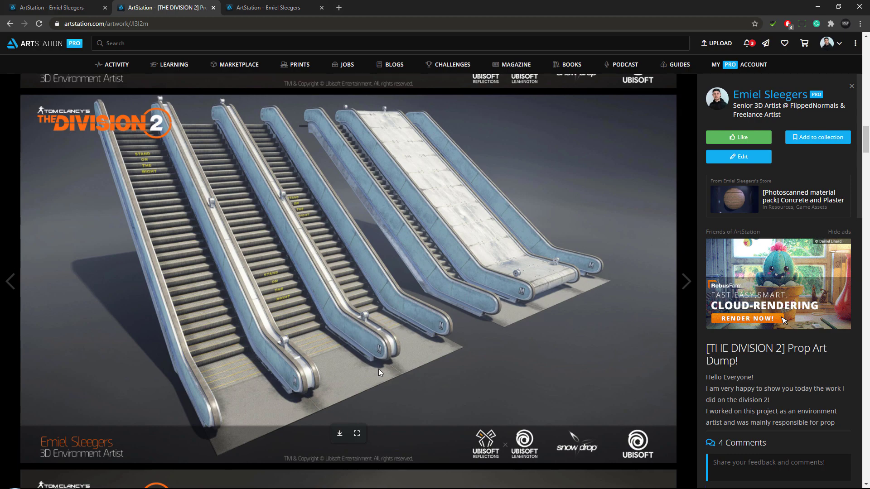
scroll(379, 368, down, 15)
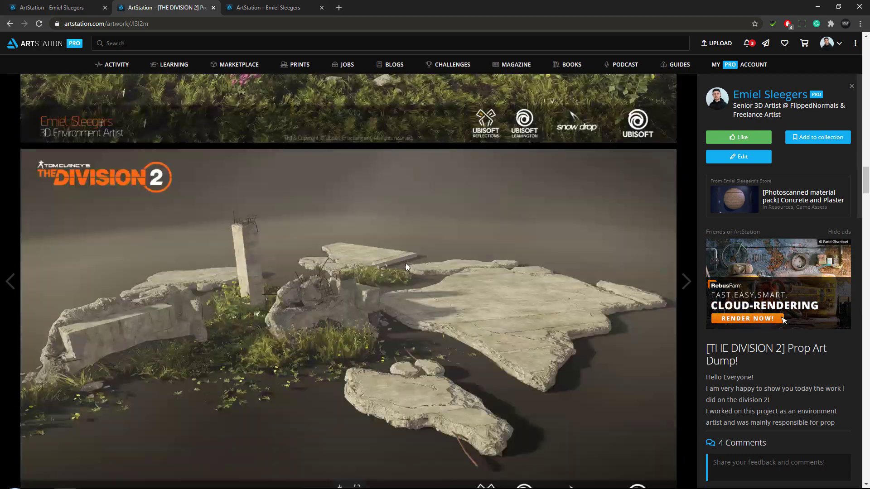
scroll(406, 263, down, 20)
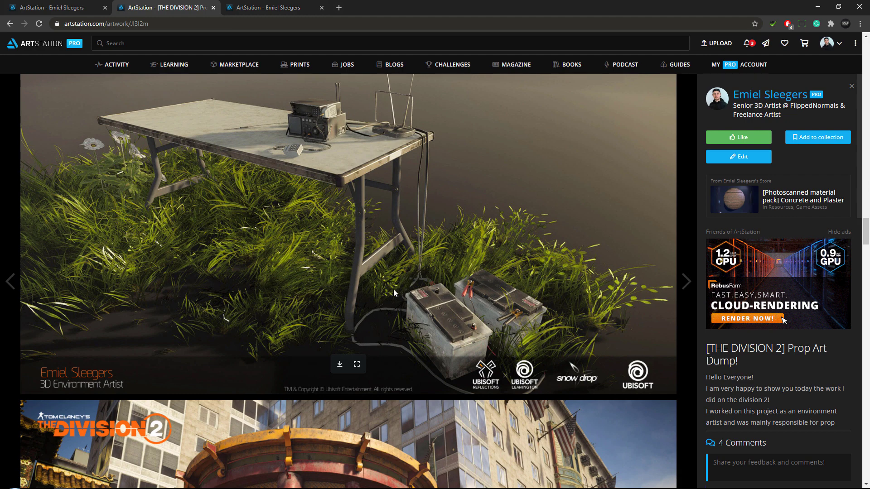
scroll(403, 254, down, 10)
scroll(342, 191, up, 3)
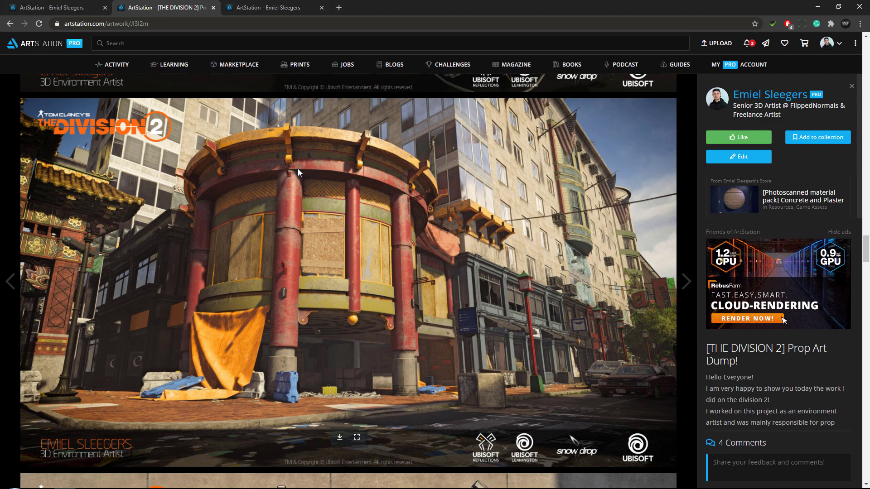
Step: Open the round building render as a full-size image and examine its columns and trim up close
click(356, 437)
click(419, 169)
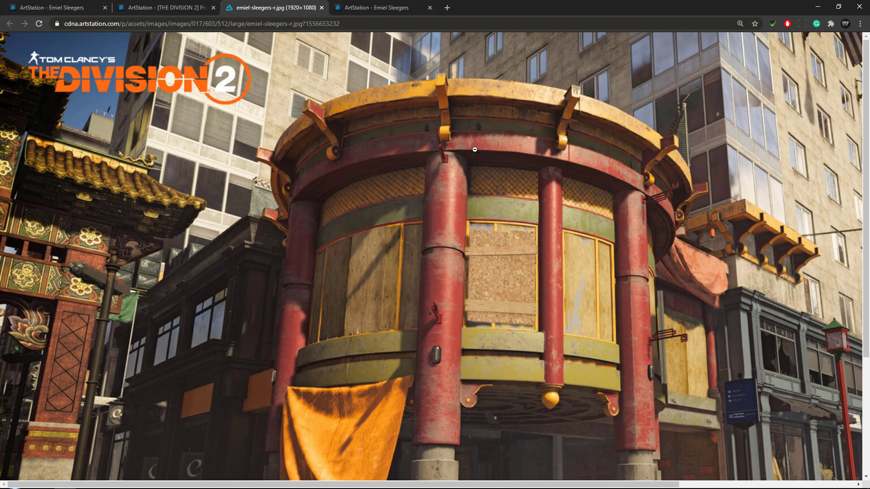
ctrl+scroll(499, 173, up, 6)
scroll(677, 214, down, 1)
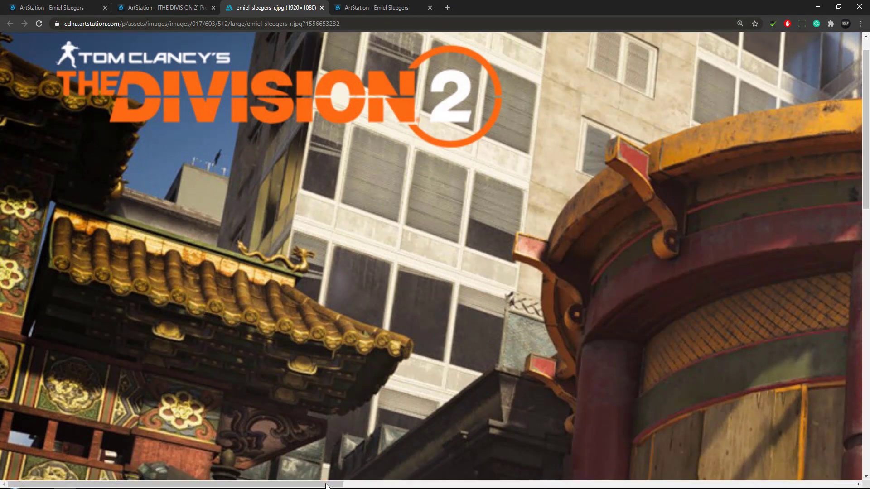
drag(343, 483, 514, 480)
scroll(594, 244, down, 4)
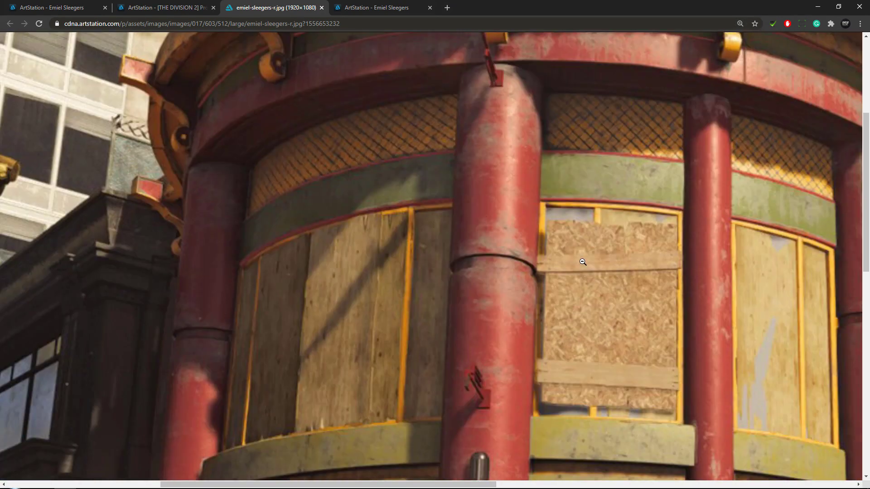
ctrl+scroll(584, 262, down, 5)
click(449, 238)
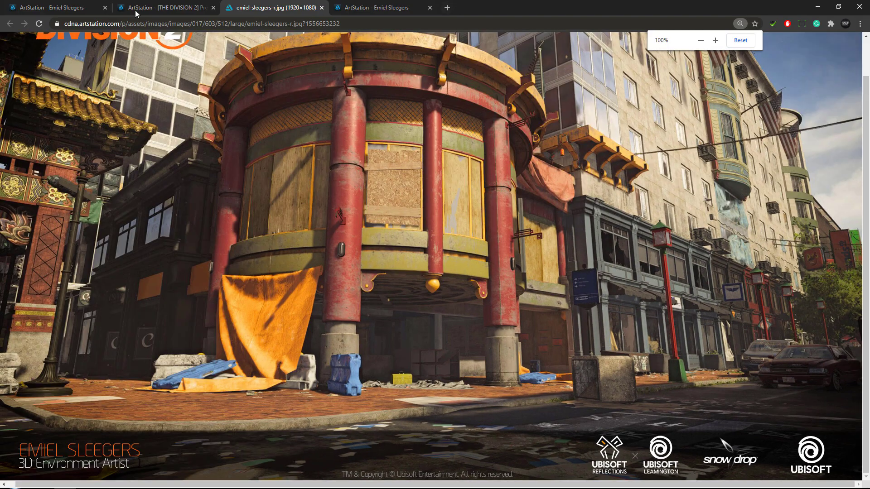
Step: Switch back to Blender and view the whole recessed box from above
click(38, 5)
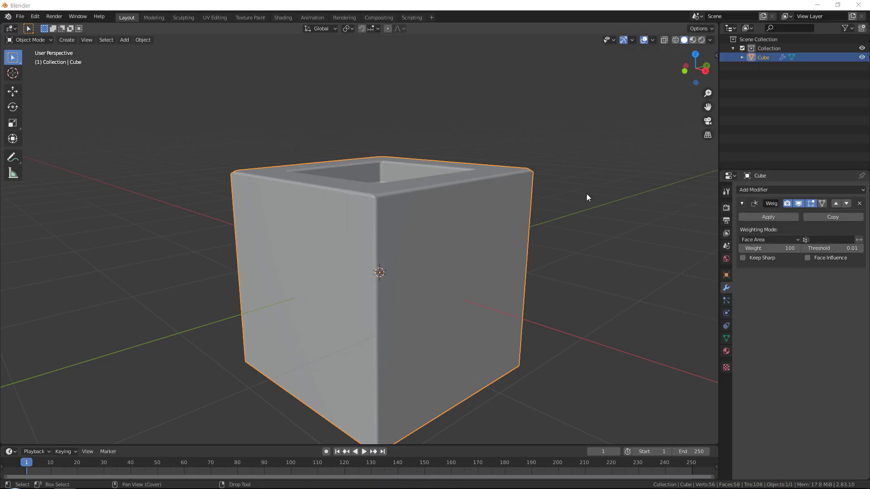
middle_drag(587, 195, 602, 198)
scroll(512, 212, down, 3)
middle_drag(512, 212, 510, 246)
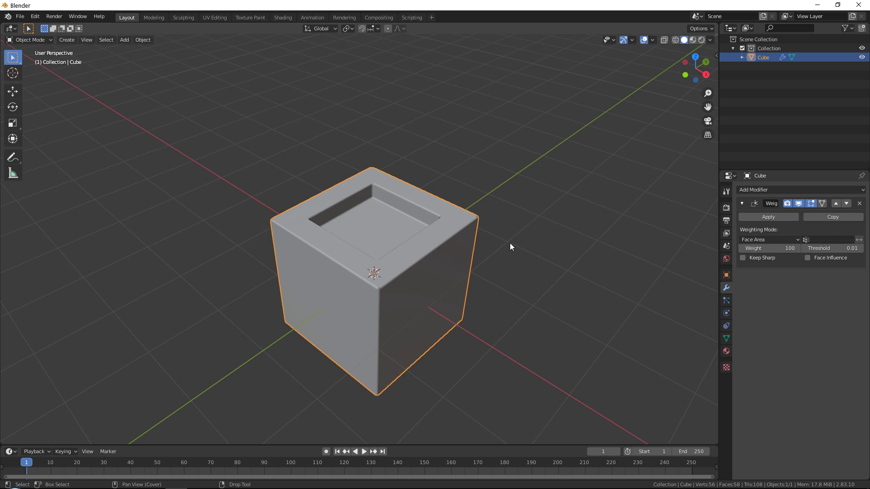